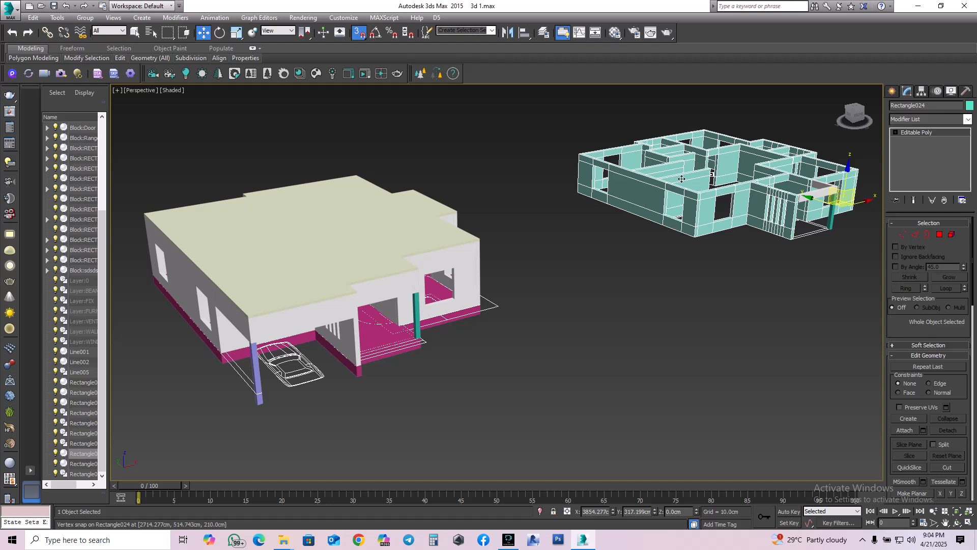
# Step: In top view, select all the ground-floor objects and group them as Group001
pyautogui.press('t')
pyautogui.scroll(-8, 705, 237)
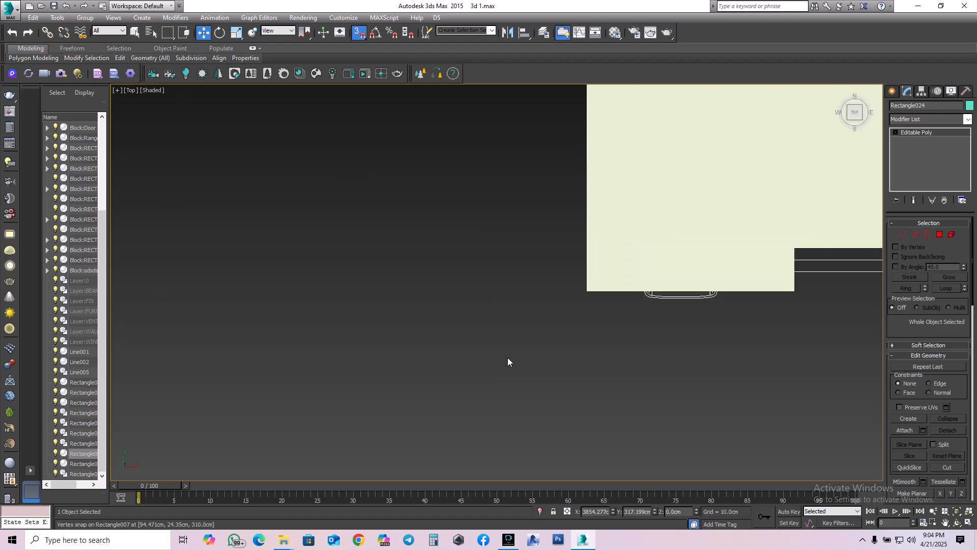
pyautogui.moveTo(590, 228); pyautogui.dragTo(323, 499)
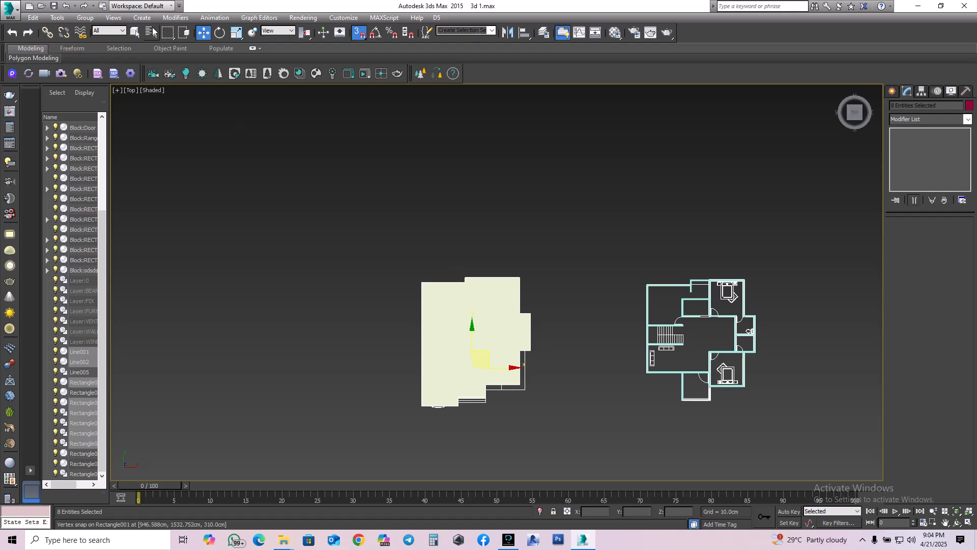
pyautogui.click(90, 18)
pyautogui.click(96, 30)
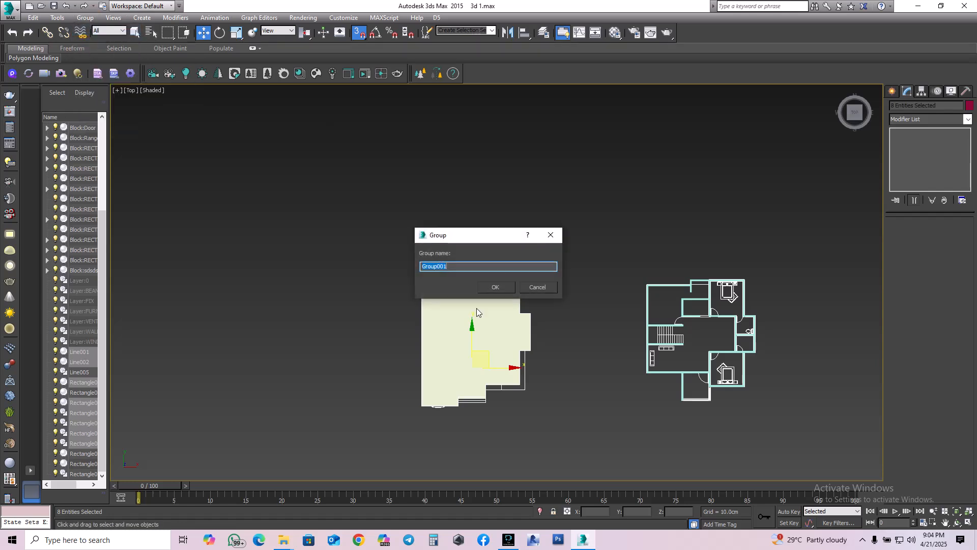
pyautogui.click(498, 286)
# Step: Select the upper-floor wall objects beside the ground floor and group them as Group002
pyautogui.moveTo(780, 227); pyautogui.dragTo(625, 467)
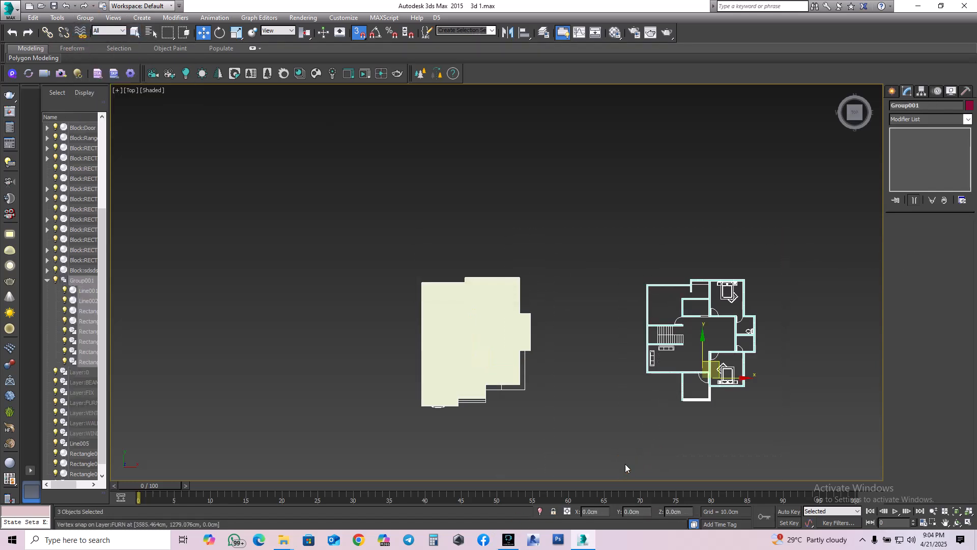
pyautogui.click(85, 18)
pyautogui.click(102, 30)
pyautogui.click(498, 286)
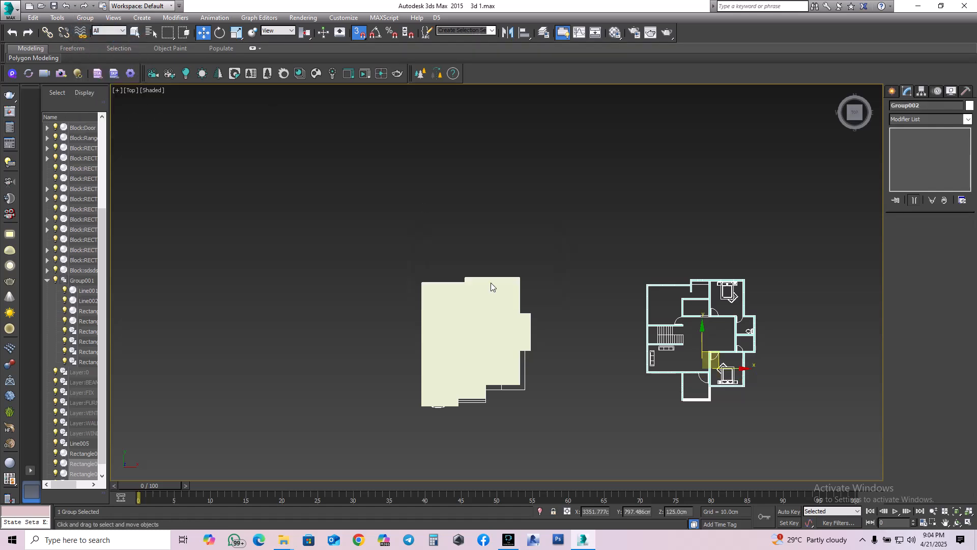
# Step: In wireframe with snapping off, move the upper-floor group over the ground-floor plan, aligning the walls at about X 712, Y 822 cm
pyautogui.press('F3')
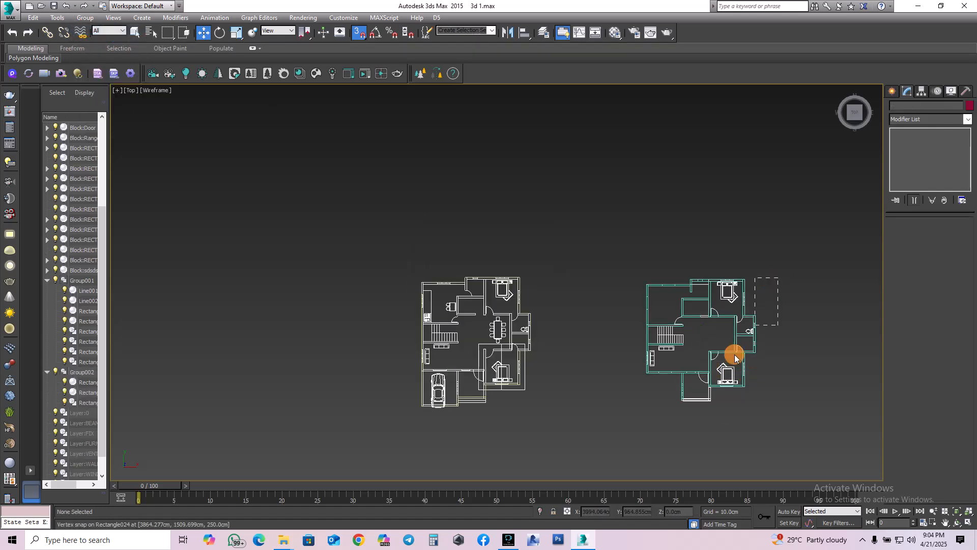
pyautogui.click(360, 34)
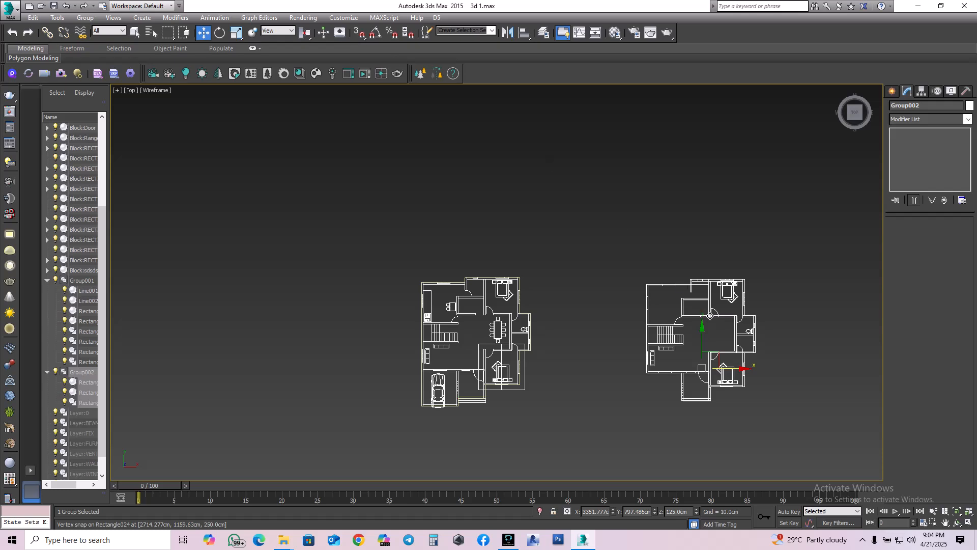
pyautogui.moveTo(727, 368); pyautogui.dragTo(498, 362)
pyautogui.scroll(6, 498, 363)
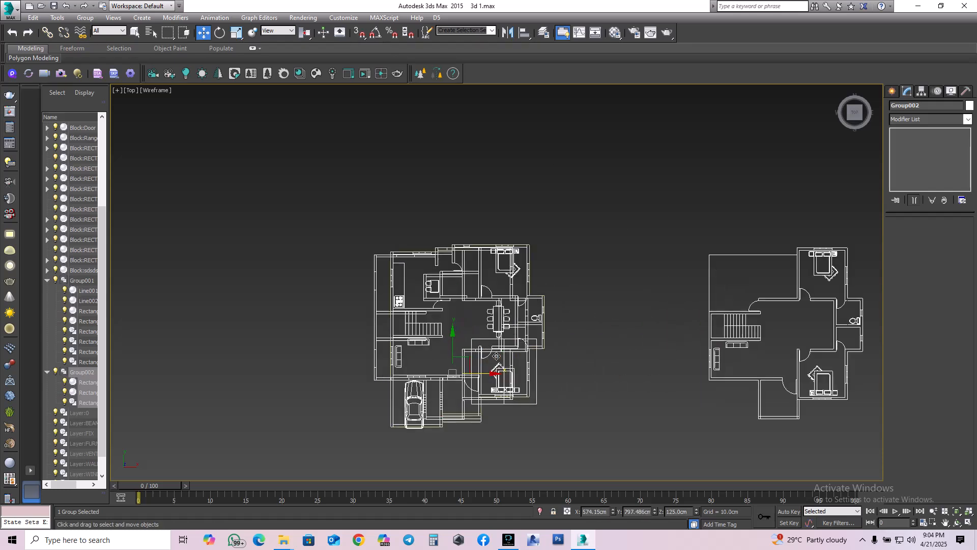
pyautogui.moveTo(348, 430); pyautogui.dragTo(415, 434)
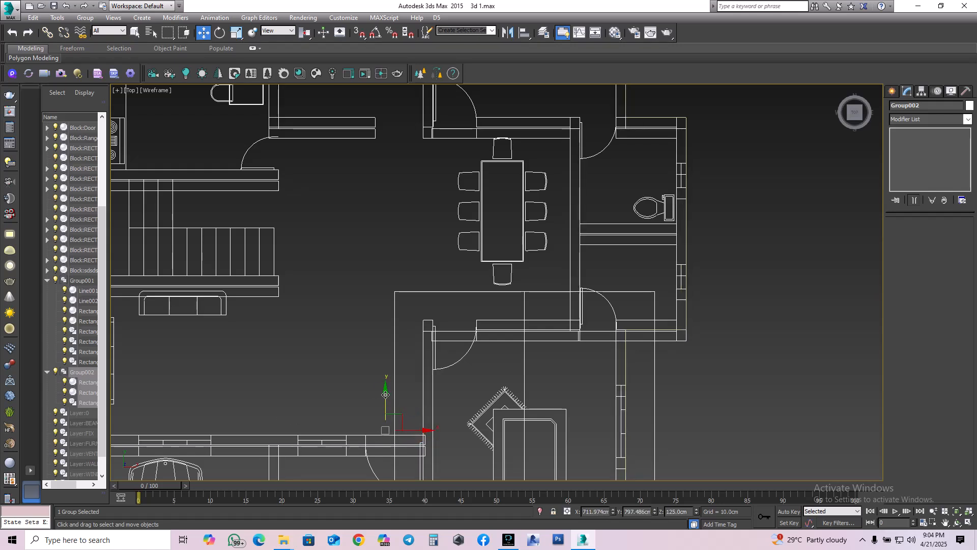
pyautogui.moveTo(386, 392); pyautogui.dragTo(387, 379)
pyautogui.scroll(-3, 551, 377)
# Step: In front view, raise the upper-floor group onto the ground-floor roof slab, at a Z position of about 444 cm
pyautogui.press('f')
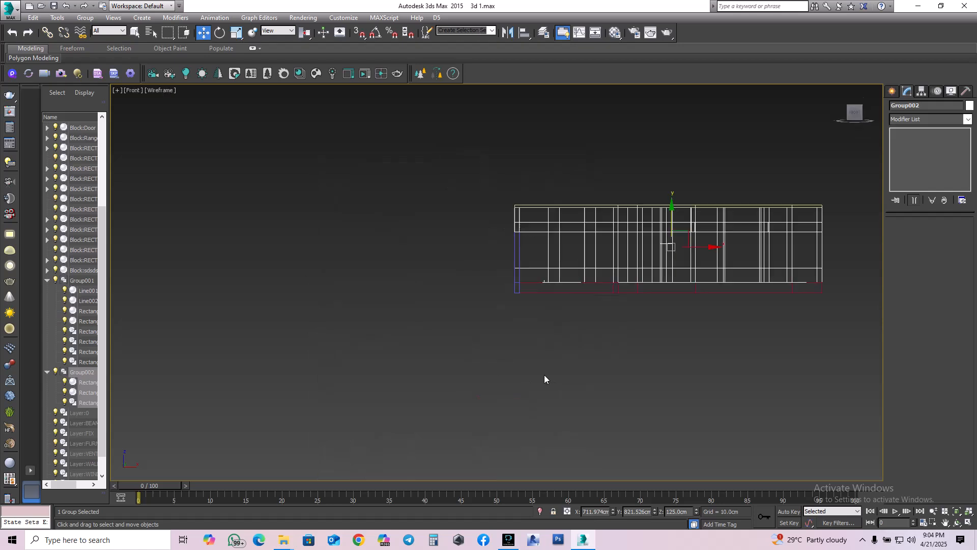
pyautogui.moveTo(692, 238); pyautogui.dragTo(428, 364, button='middle')
pyautogui.scroll(6, 406, 301)
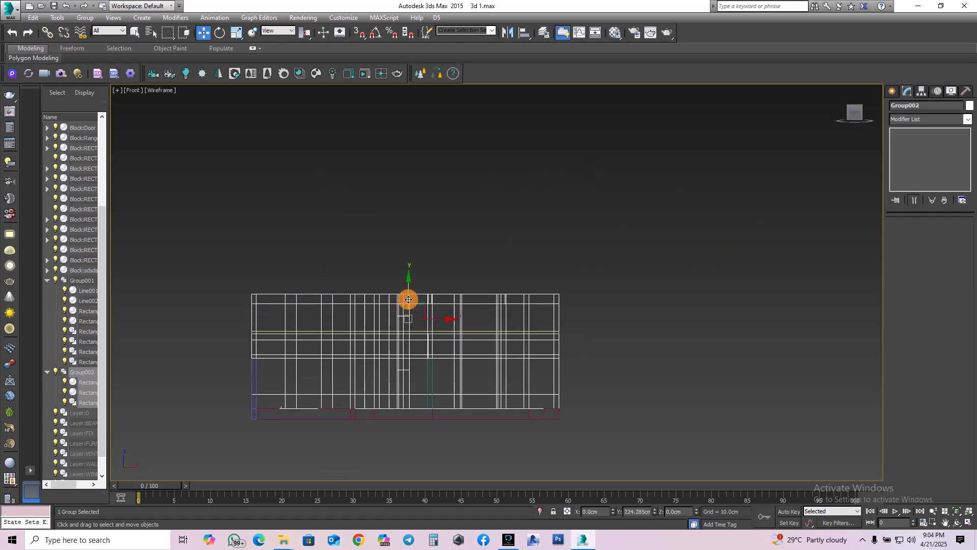
pyautogui.moveTo(402, 307); pyautogui.dragTo(556, 294, button='middle')
pyautogui.moveTo(458, 300); pyautogui.dragTo(589, 301, button='middle')
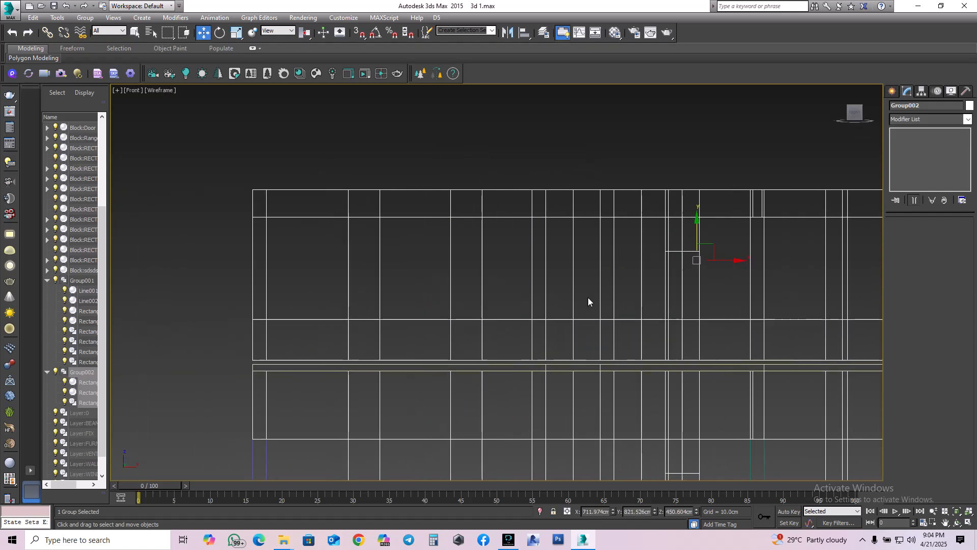
pyautogui.moveTo(696, 233); pyautogui.dragTo(698, 238)
pyautogui.scroll(-4, 713, 191)
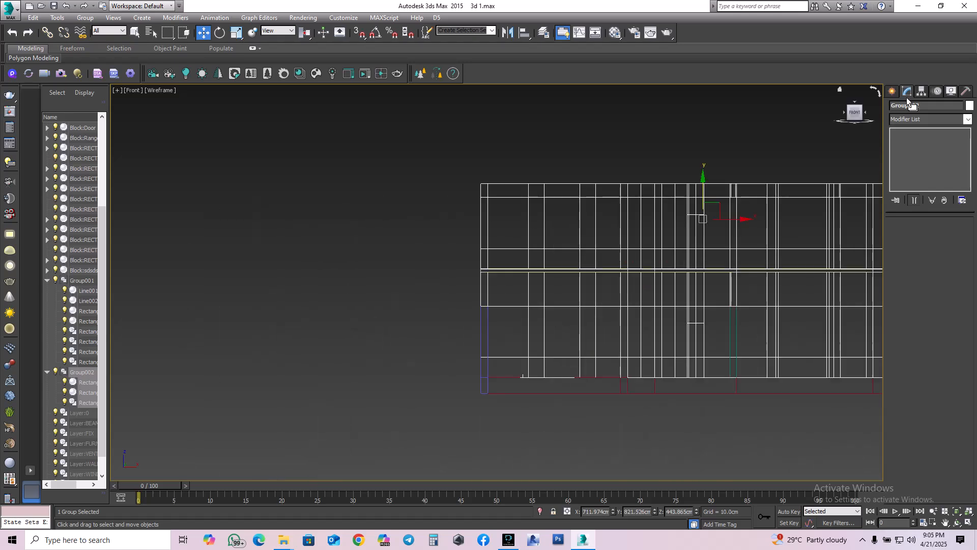
# Step: Examine the stacked two-storey house in shaded perspective from several angles
pyautogui.click(840, 89)
pyautogui.press('F3')
pyautogui.scroll(-5, 637, 280)
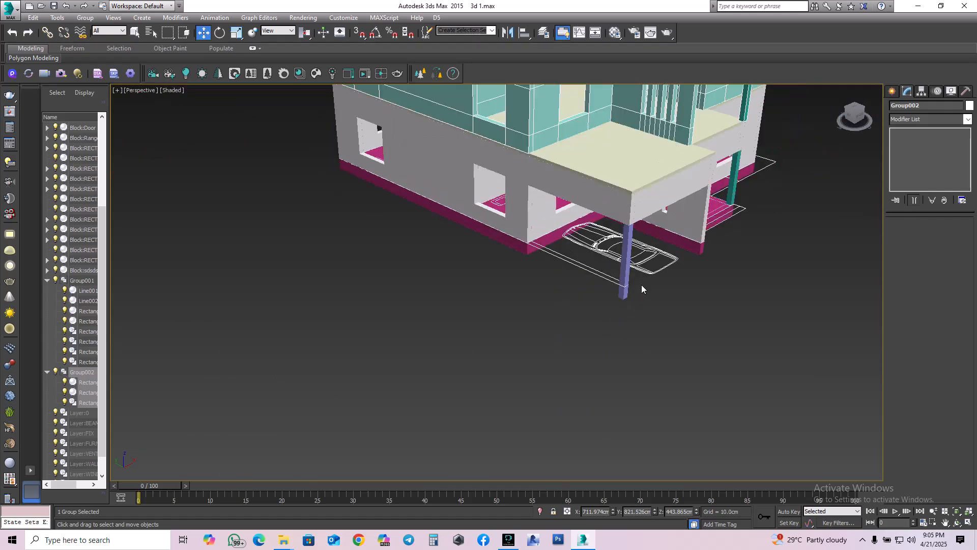
pyautogui.moveTo(642, 286); pyautogui.dragTo(568, 391, button='middle')
pyautogui.keyDown('alt'); pyautogui.moveTo(616, 363); pyautogui.dragTo(581, 356, button='middle'); pyautogui.keyUp('alt')
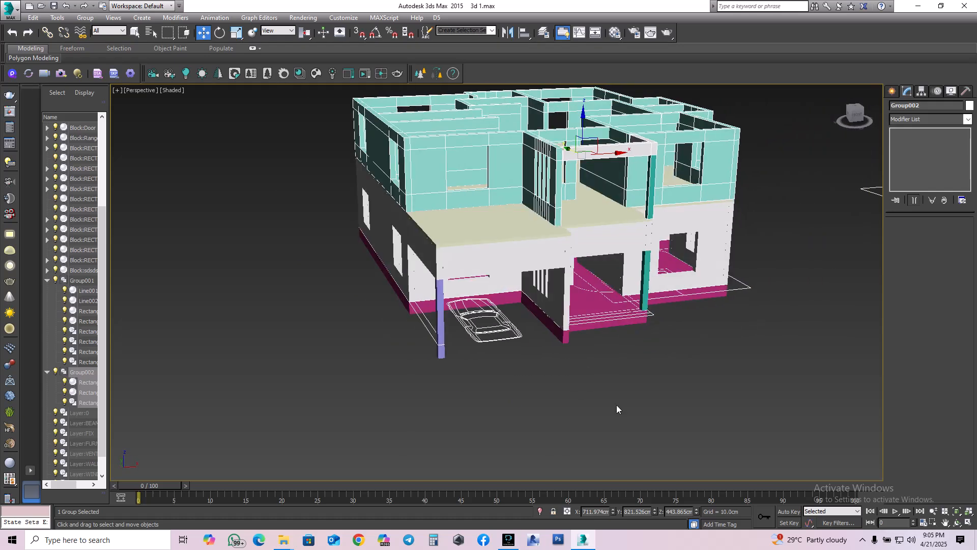
pyautogui.click(546, 400)
pyautogui.keyDown('alt'); pyautogui.moveTo(546, 400); pyautogui.dragTo(579, 403, button='middle'); pyautogui.keyUp('alt')
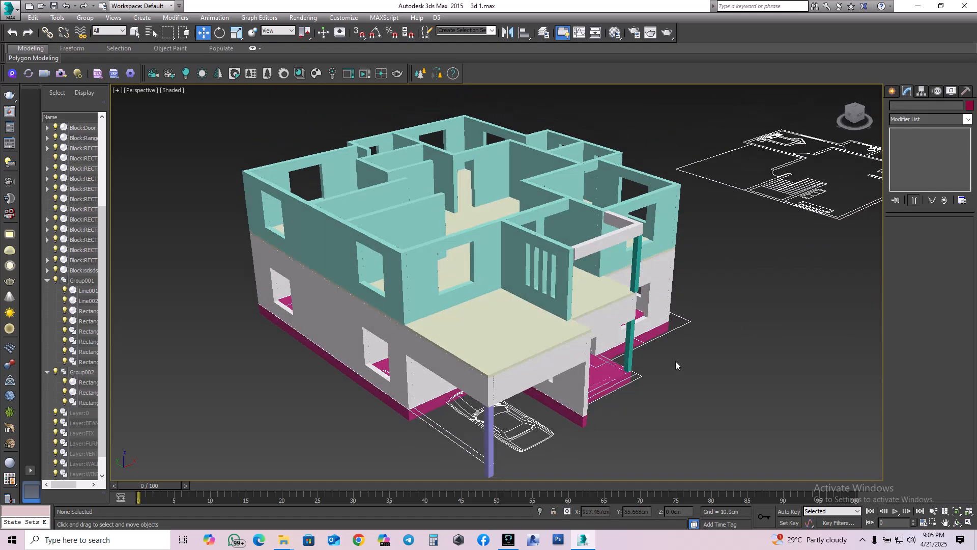
pyautogui.keyDown('alt'); pyautogui.moveTo(638, 373); pyautogui.dragTo(622, 365, button='middle'); pyautogui.keyUp('alt')
# Step: Ungroup the upper-floor group and clear the selection
pyautogui.click(583, 247)
pyautogui.keyDown('alt'); pyautogui.moveTo(584, 248); pyautogui.dragTo(580, 270, button='middle'); pyautogui.keyUp('alt')
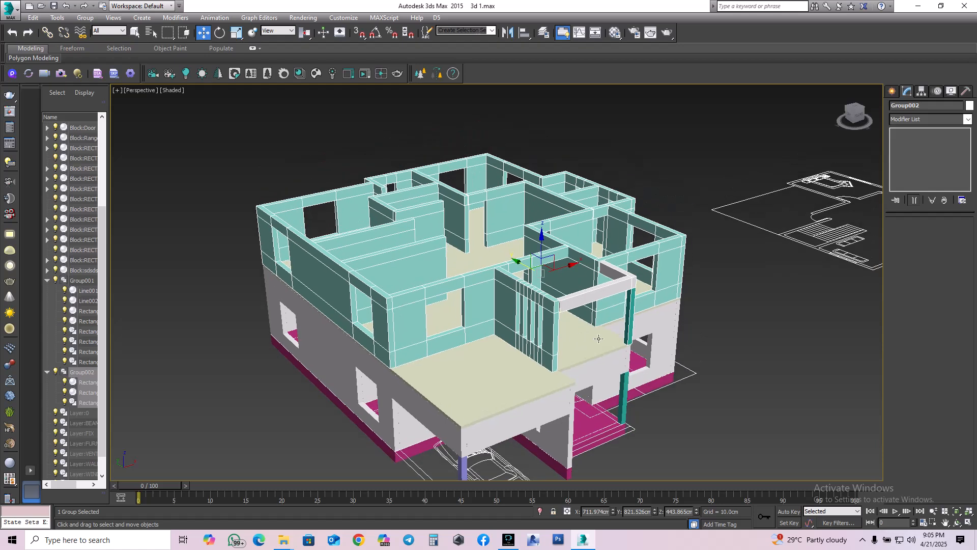
pyautogui.click(85, 18)
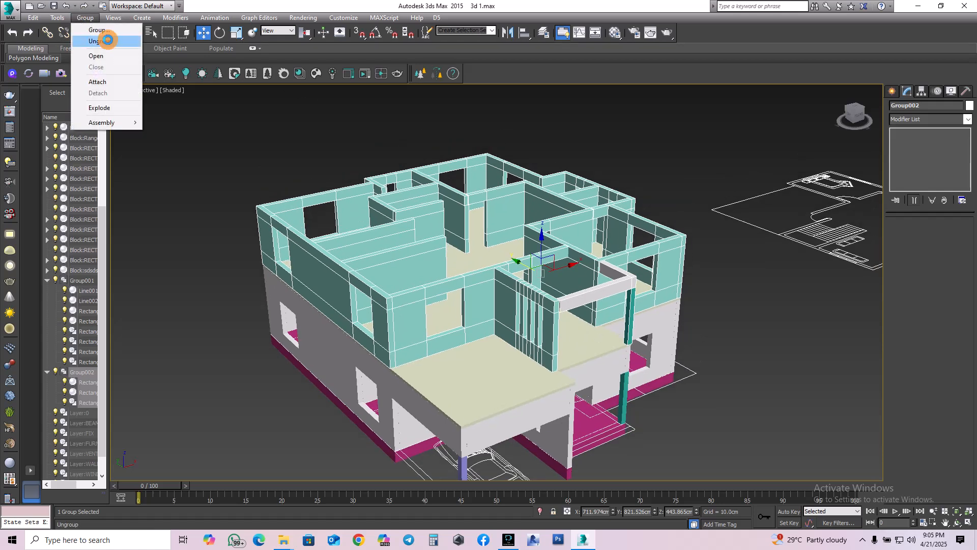
pyautogui.click(99, 40)
pyautogui.click(666, 154)
# Step: Ungroup the ground-floor group and clear the selection
pyautogui.click(500, 403)
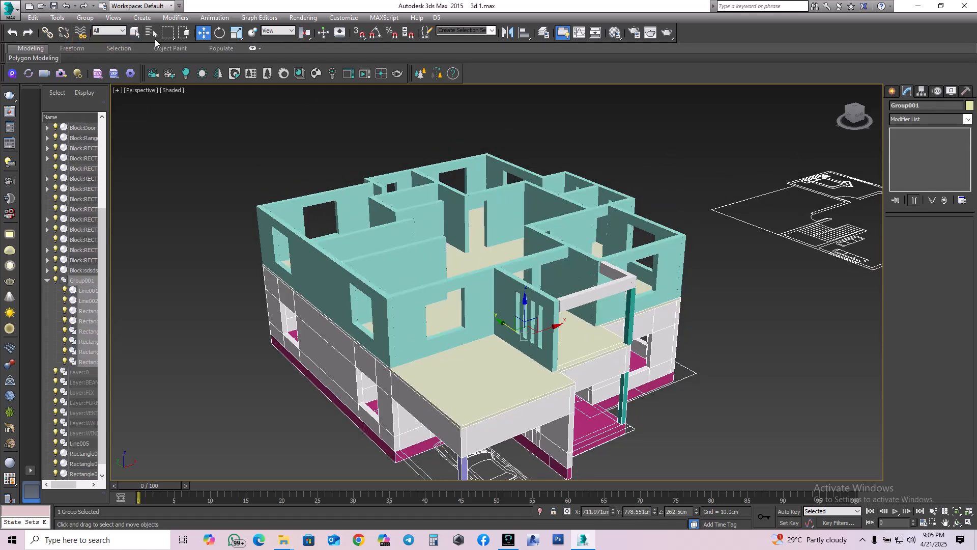
pyautogui.click(85, 17)
pyautogui.click(99, 41)
pyautogui.click(677, 146)
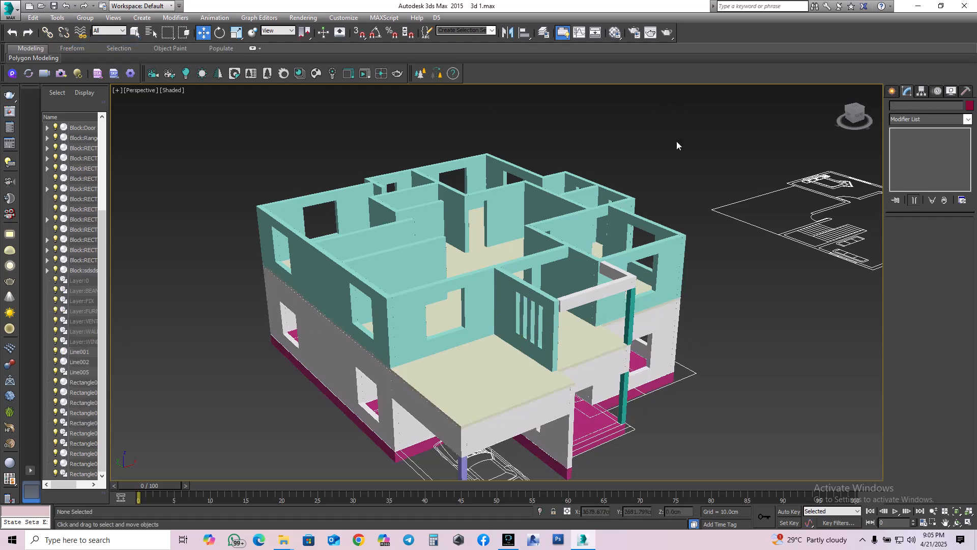
# Step: Examine the slab and the upper-floor wall layout, comparing them with the first-floor plan drawing beside the house
pyautogui.keyDown('alt'); pyautogui.moveTo(667, 271); pyautogui.dragTo(637, 263, button='middle'); pyautogui.keyUp('alt')
pyautogui.keyDown('alt'); pyautogui.moveTo(419, 255); pyautogui.dragTo(445, 257, button='middle'); pyautogui.keyUp('alt')
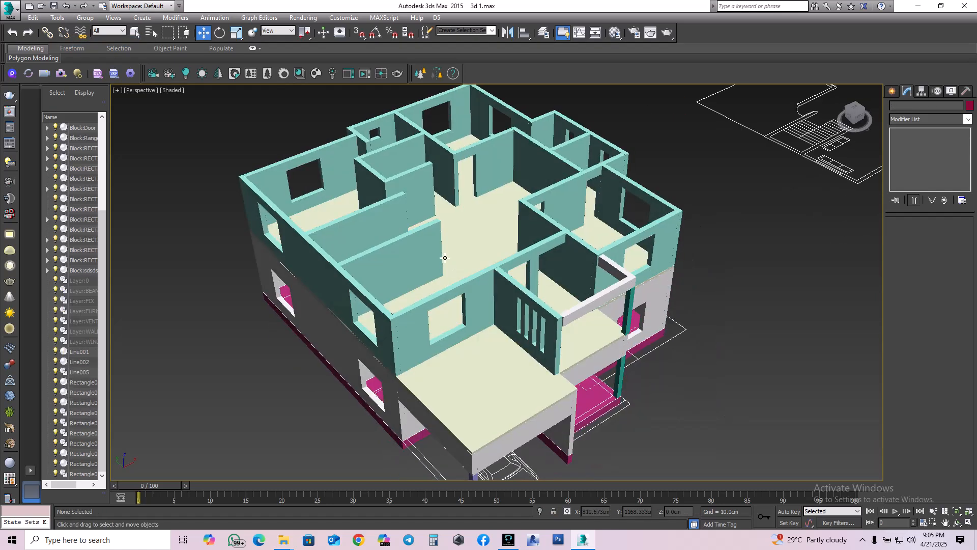
pyautogui.click(448, 421)
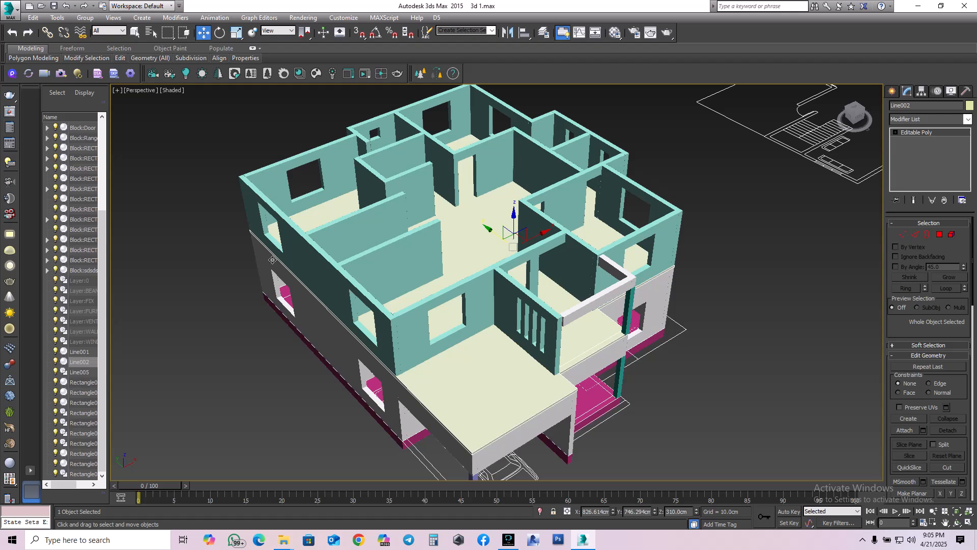
pyautogui.scroll(4, 738, 185)
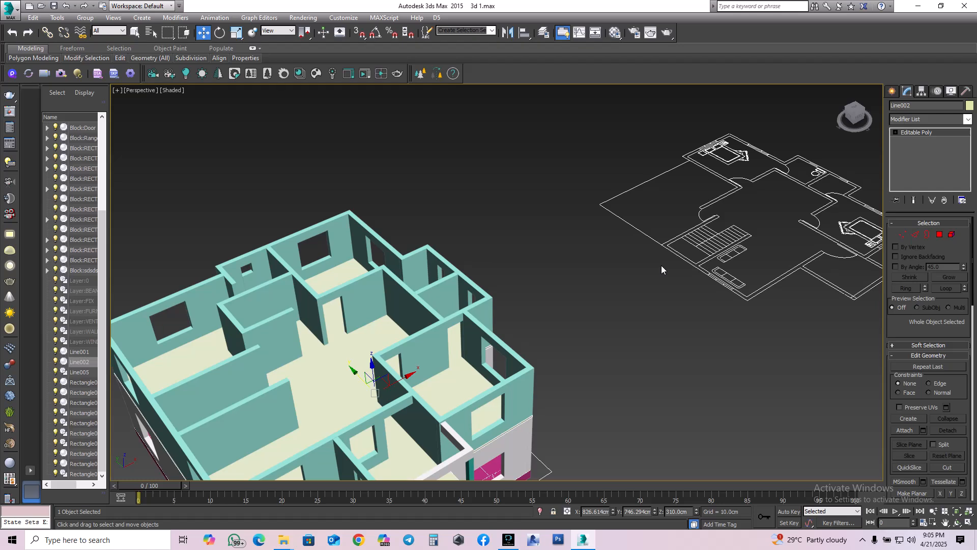
pyautogui.moveTo(750, 288); pyautogui.dragTo(692, 300, button='middle')
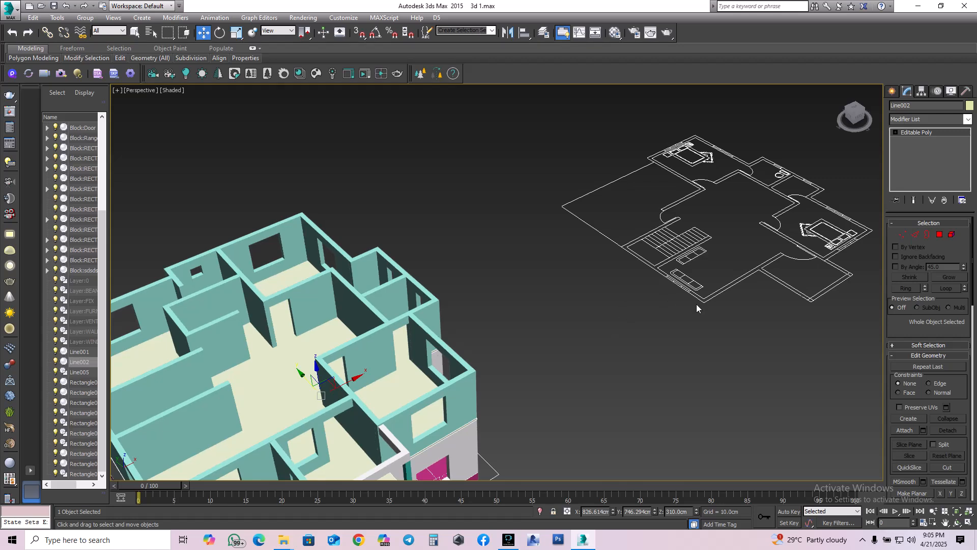
pyautogui.moveTo(450, 303); pyautogui.dragTo(640, 270, button='middle')
pyautogui.moveTo(554, 342); pyautogui.dragTo(538, 331, button='middle')
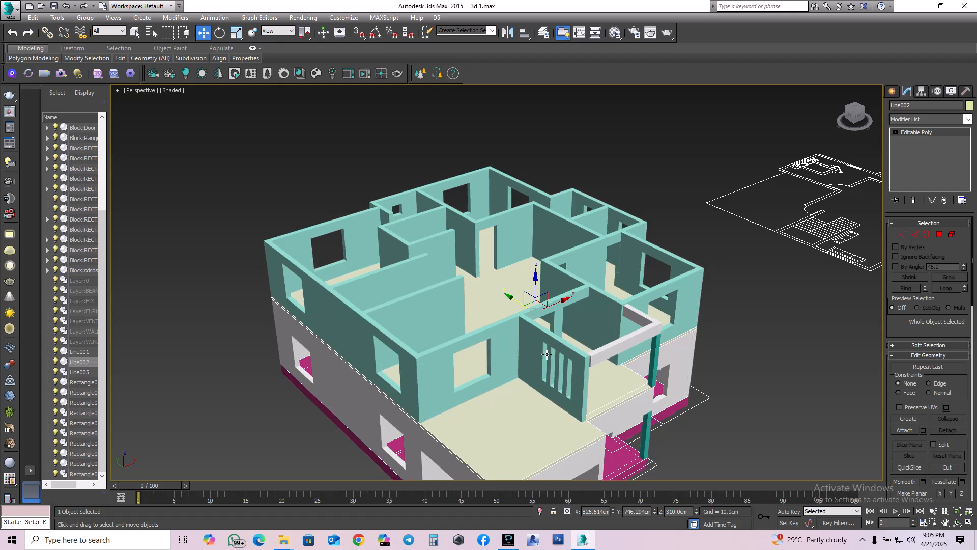
pyautogui.keyDown('alt'); pyautogui.moveTo(523, 355); pyautogui.dragTo(512, 343, button='middle'); pyautogui.keyUp('alt')
# Step: Start vertex editing on the upper-floor walls and view them from the front
pyautogui.click(484, 315)
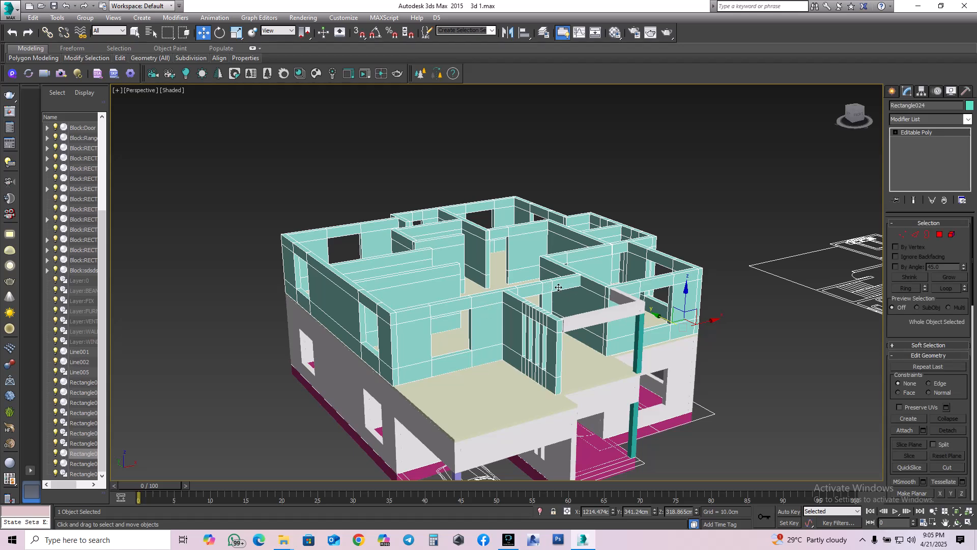
pyautogui.scroll(5, 479, 325)
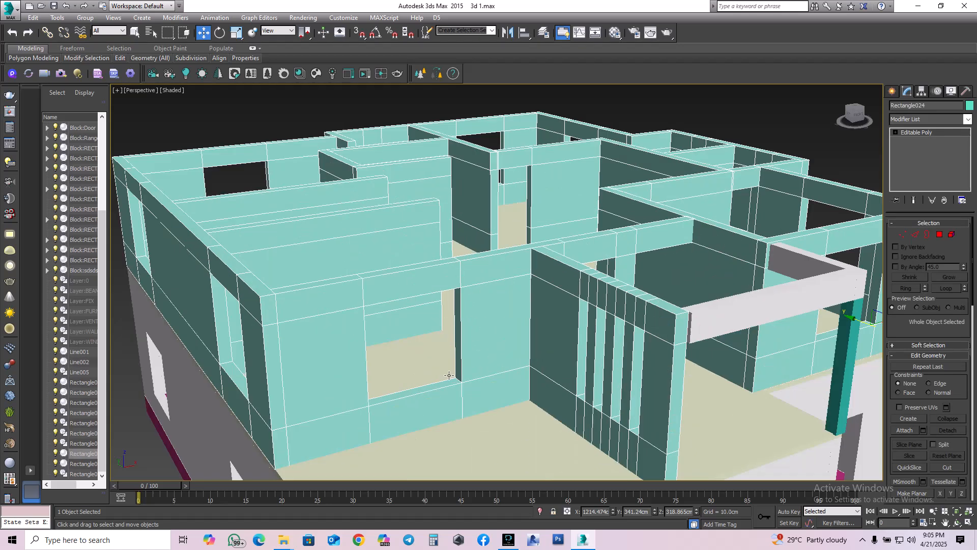
pyautogui.click(903, 235)
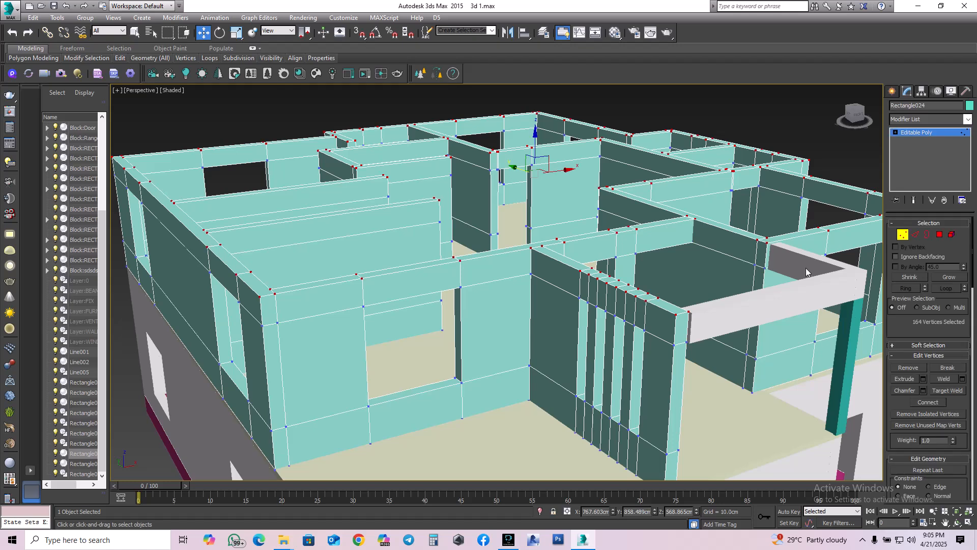
pyautogui.keyDown('alt'); pyautogui.moveTo(722, 301); pyautogui.dragTo(713, 290, button='middle'); pyautogui.keyUp('alt')
pyautogui.press('f')
pyautogui.scroll(-6, 659, 321)
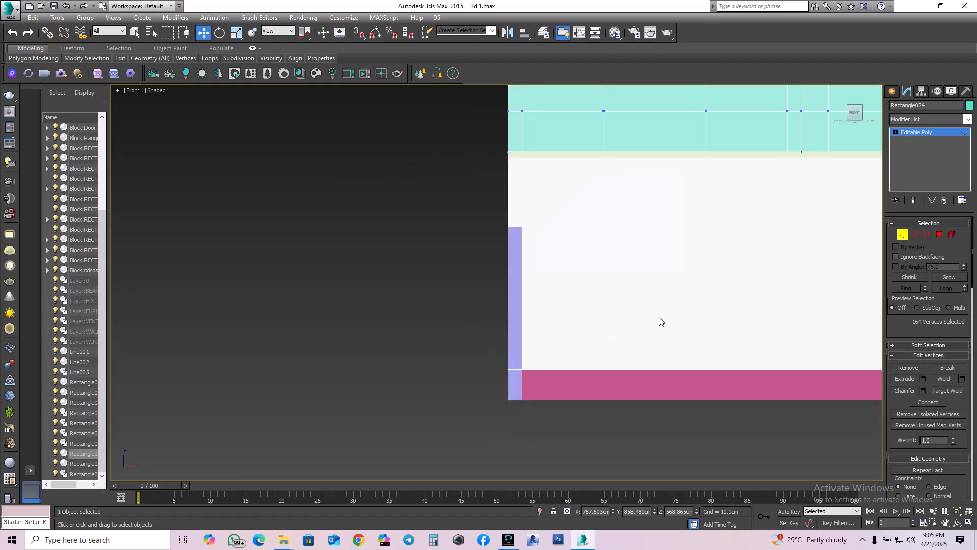
# Step: Select the top row of vertices on the upper-floor walls, check their Z height, and return to an angled view with nothing selected
pyautogui.click(737, 250)
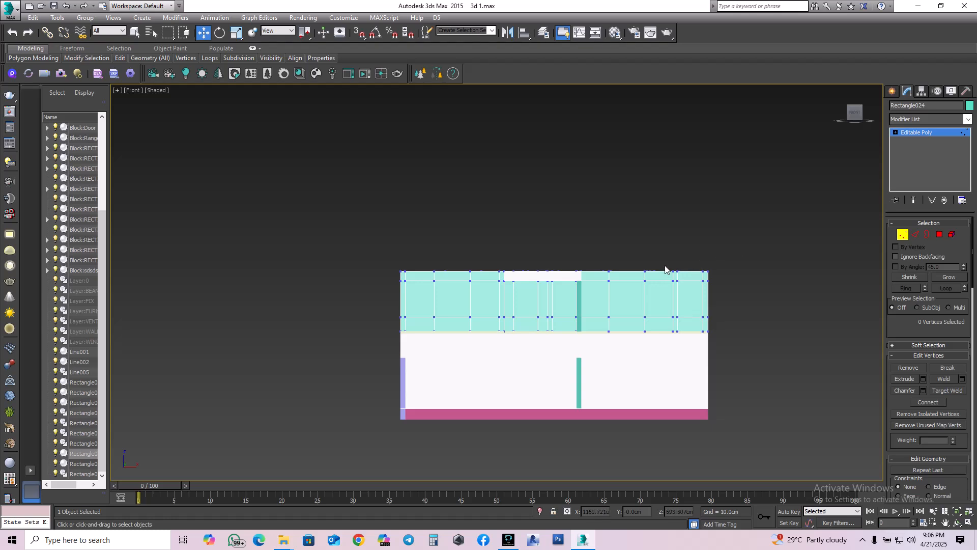
pyautogui.moveTo(732, 252); pyautogui.dragTo(360, 281)
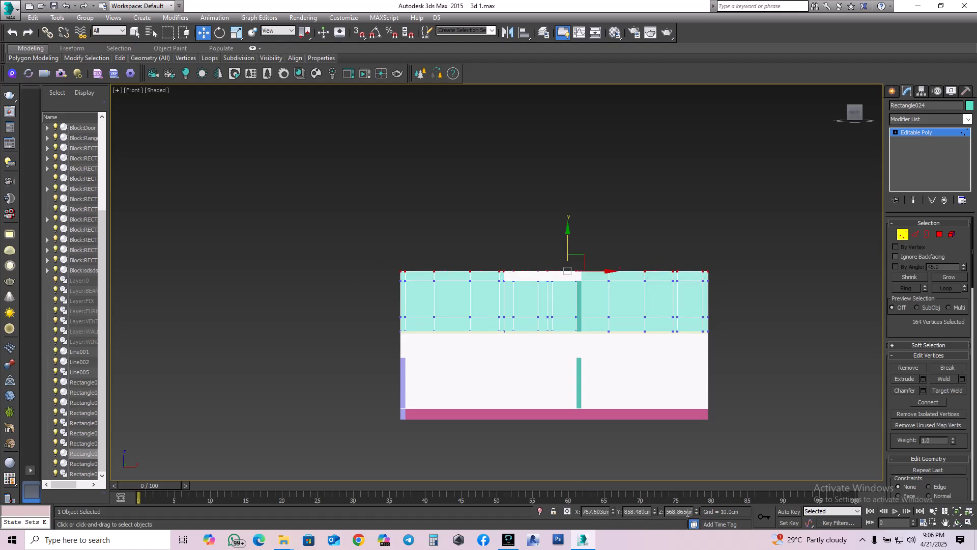
pyautogui.scroll(-2, 764, 402)
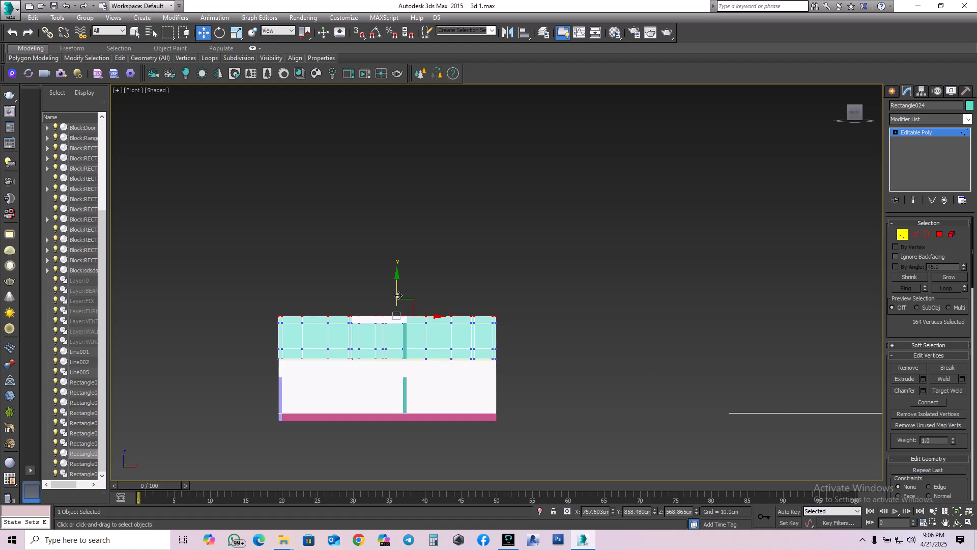
pyautogui.moveTo(688, 512); pyautogui.dragTo(656, 512)
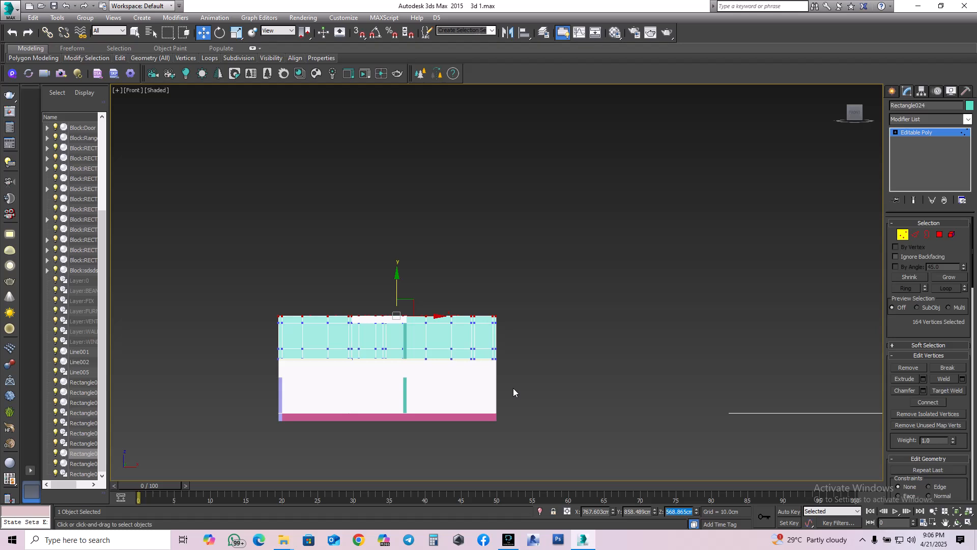
pyautogui.click(627, 335)
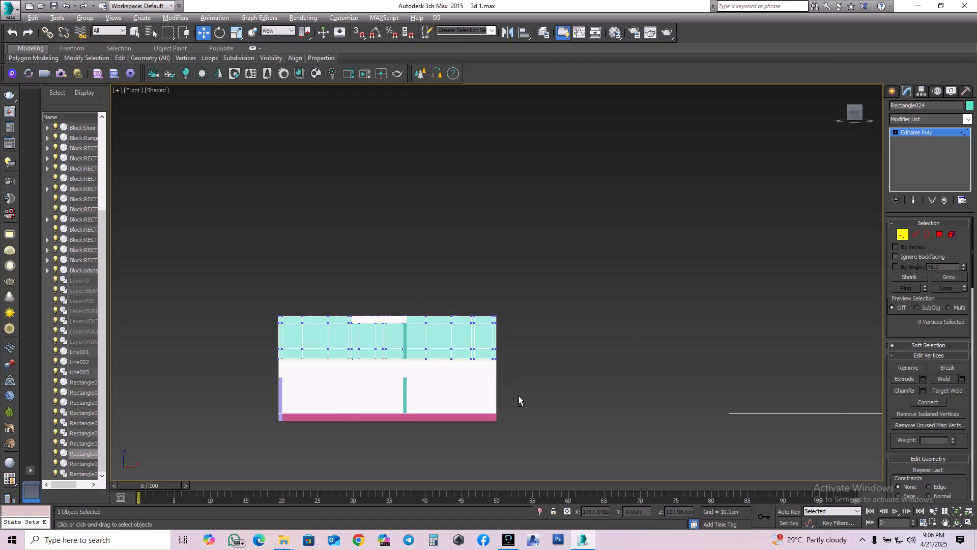
pyautogui.keyDown('alt'); pyautogui.moveTo(519, 396); pyautogui.dragTo(559, 414, button='middle'); pyautogui.keyUp('alt')
pyautogui.scroll(3, 566, 313)
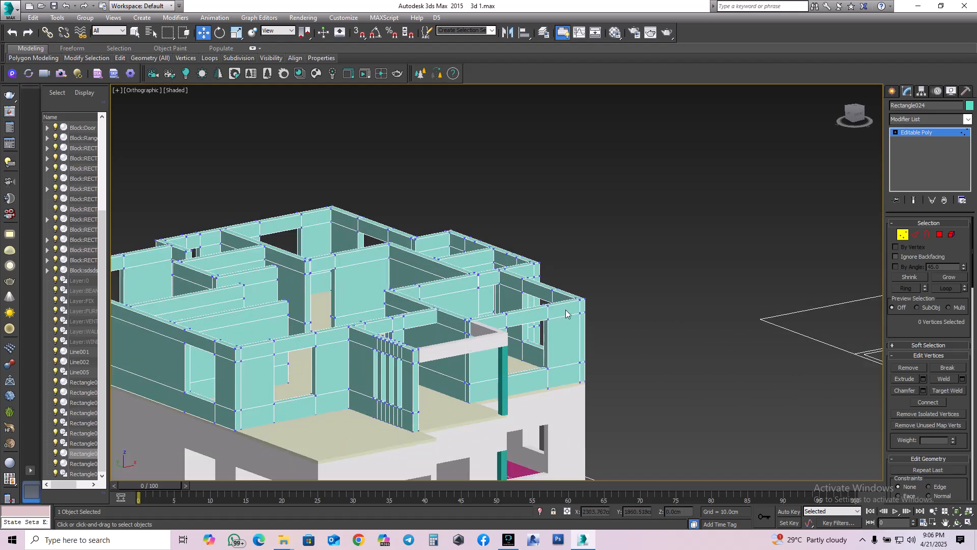
# Step: Clear the vertex selection, leave vertex editing on the upper-floor walls and show the house in perspective around the front corner room
pyautogui.moveTo(566, 313); pyautogui.dragTo(590, 290)
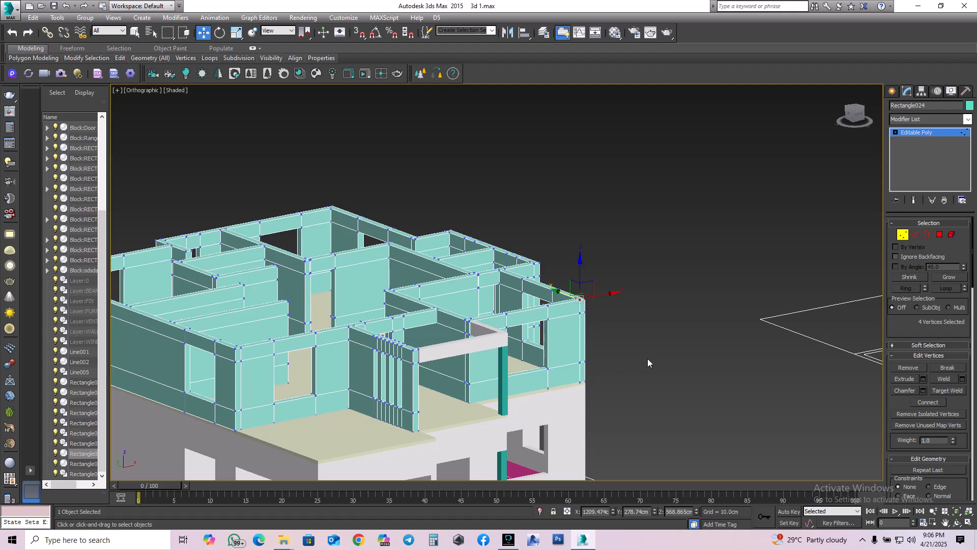
pyautogui.scroll(-4, 648, 359)
pyautogui.click(650, 384)
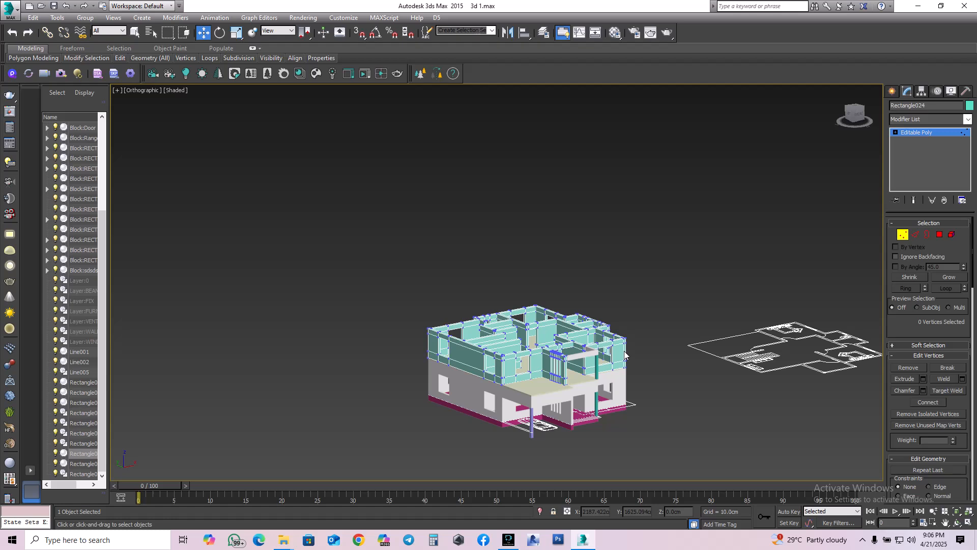
pyautogui.press('p')
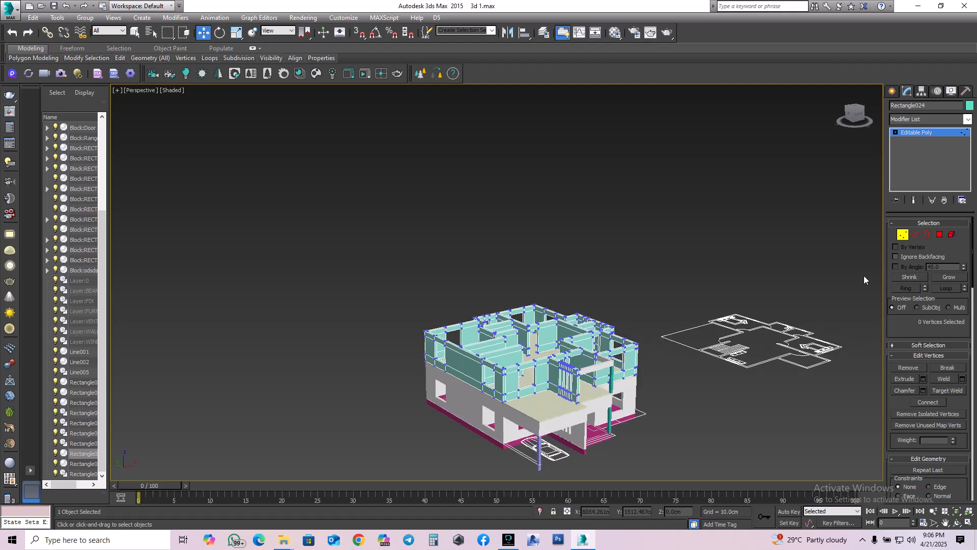
pyautogui.click(902, 235)
pyautogui.scroll(5, 642, 375)
pyautogui.scroll(-5, 428, 355)
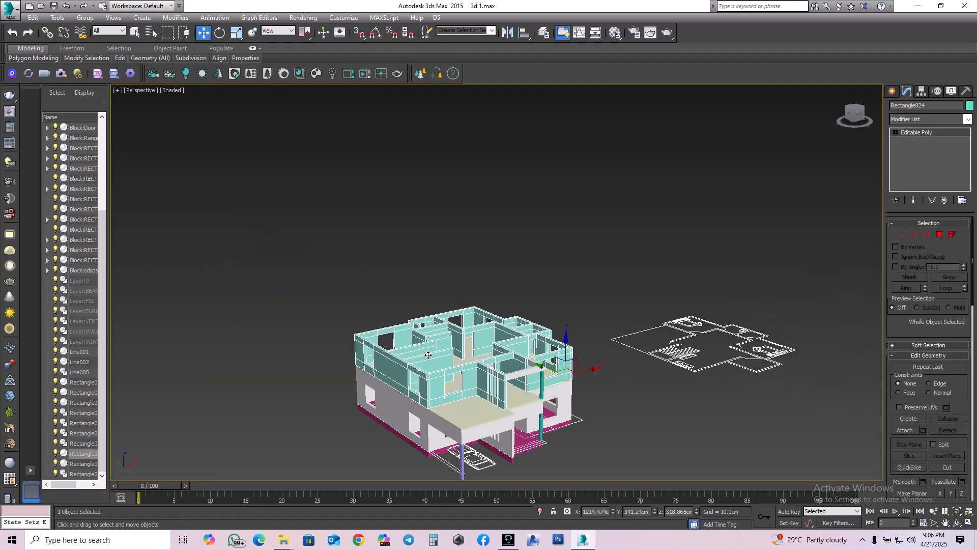
pyautogui.scroll(4, 540, 359)
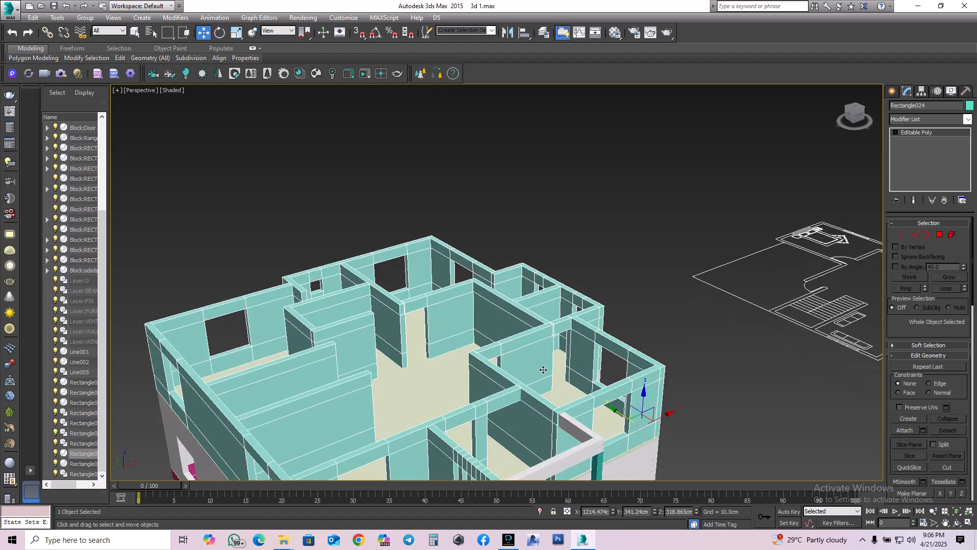
pyautogui.scroll(4, 543, 370)
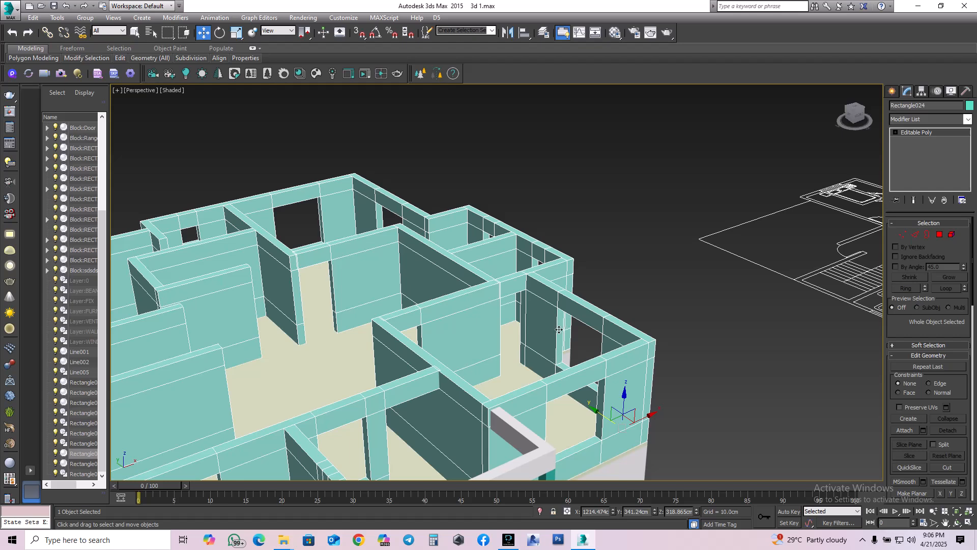
# Step: With snapping on, draw a 20 by 400 cm rectangle along the top of the corner room's front wall
pyautogui.click(892, 91)
pyautogui.click(907, 108)
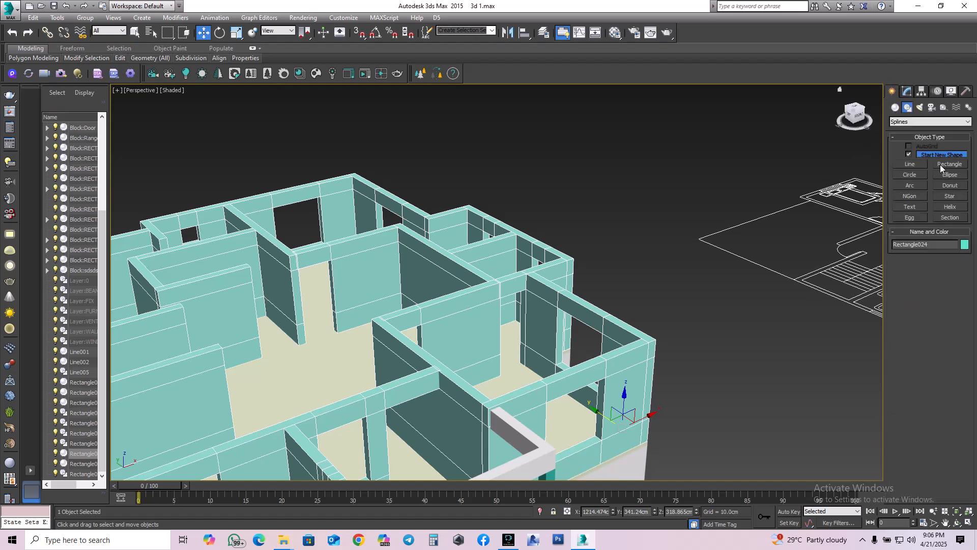
pyautogui.click(940, 163)
pyautogui.click(359, 33)
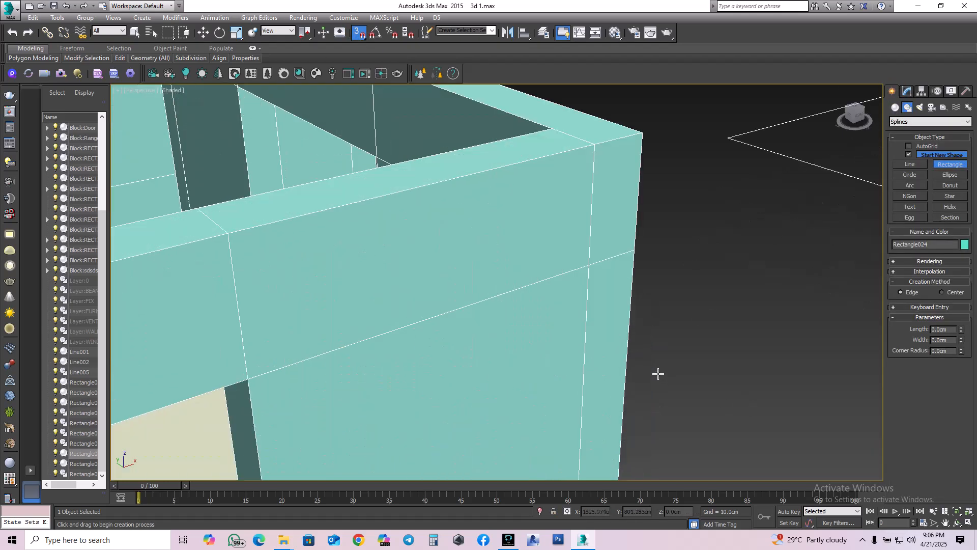
pyautogui.scroll(3, 657, 373)
pyautogui.moveTo(700, 366); pyautogui.dragTo(803, 296, button='middle')
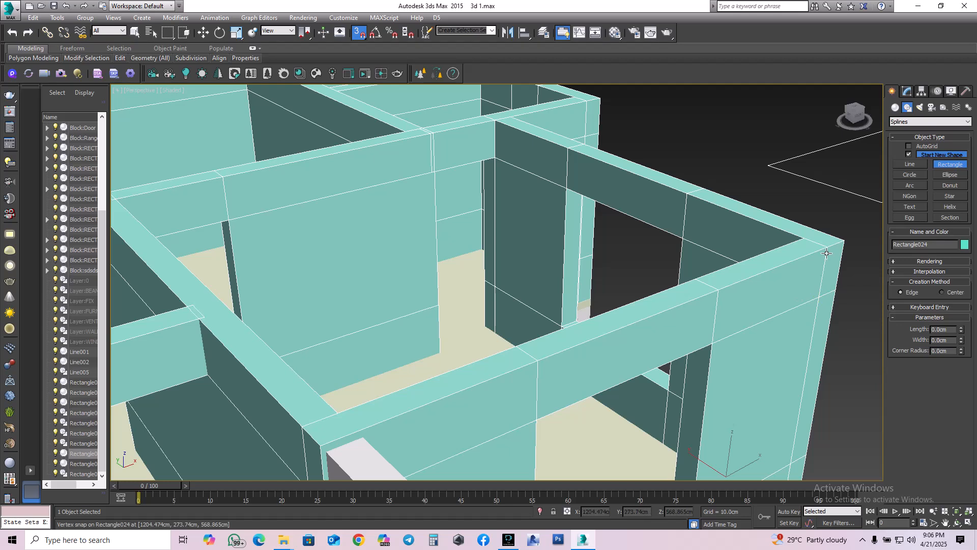
pyautogui.moveTo(845, 235); pyautogui.dragTo(333, 416)
pyautogui.keyDown('alt'); pyautogui.moveTo(333, 416); pyautogui.dragTo(545, 442, button='middle'); pyautogui.keyUp('alt')
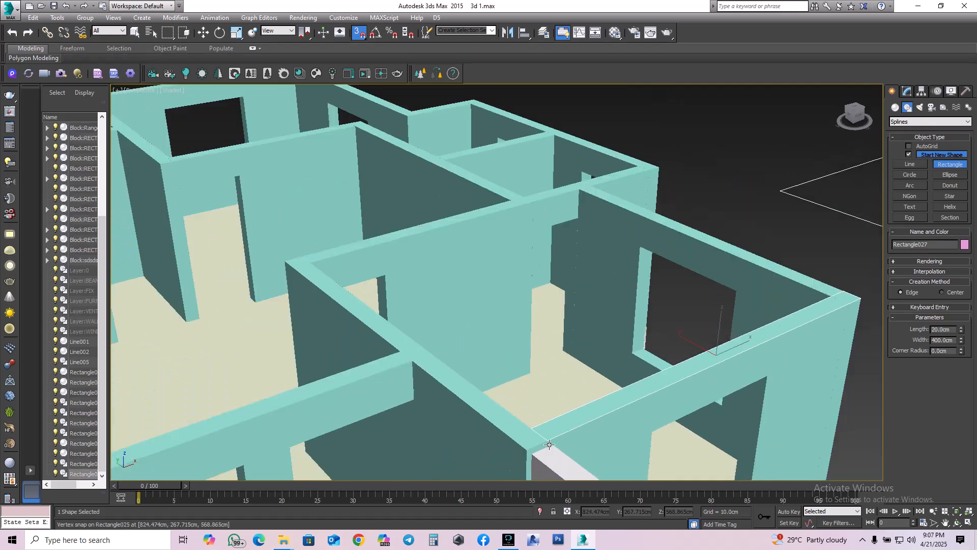
# Step: Draw snapped rectangles over the tops of the corner room's three remaining walls
pyautogui.moveTo(546, 441); pyautogui.dragTo(290, 262)
pyautogui.keyDown('alt'); pyautogui.moveTo(283, 261); pyautogui.dragTo(282, 361, button='middle'); pyautogui.keyUp('alt')
pyautogui.moveTo(275, 386); pyautogui.dragTo(817, 428)
pyautogui.moveTo(815, 427); pyautogui.dragTo(735, 310, button='middle')
pyautogui.scroll(-4, 728, 309)
pyautogui.rightClick(719, 306)
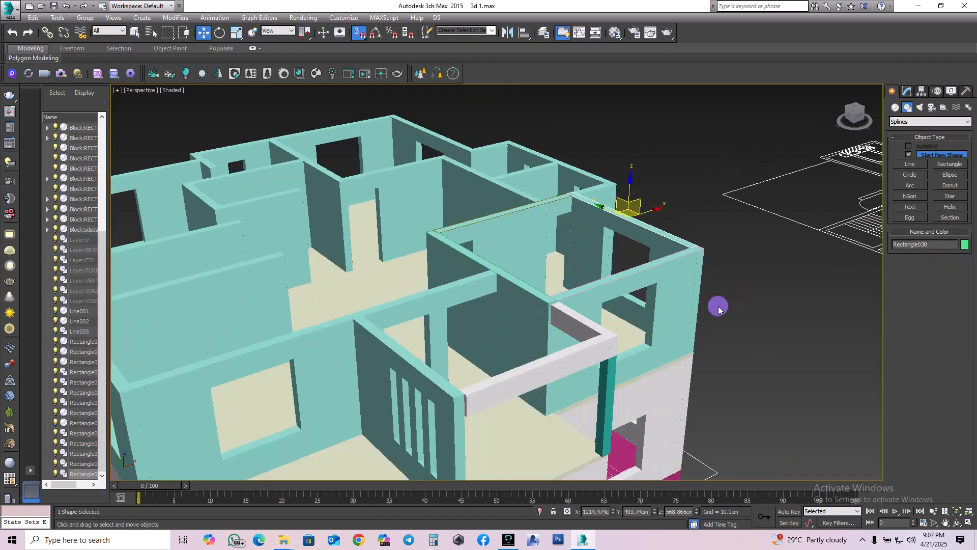
# Step: Hide the upper-floor walls so that only the new rectangle outlines remain above the slab
pyautogui.click(718, 307)
pyautogui.click(670, 292)
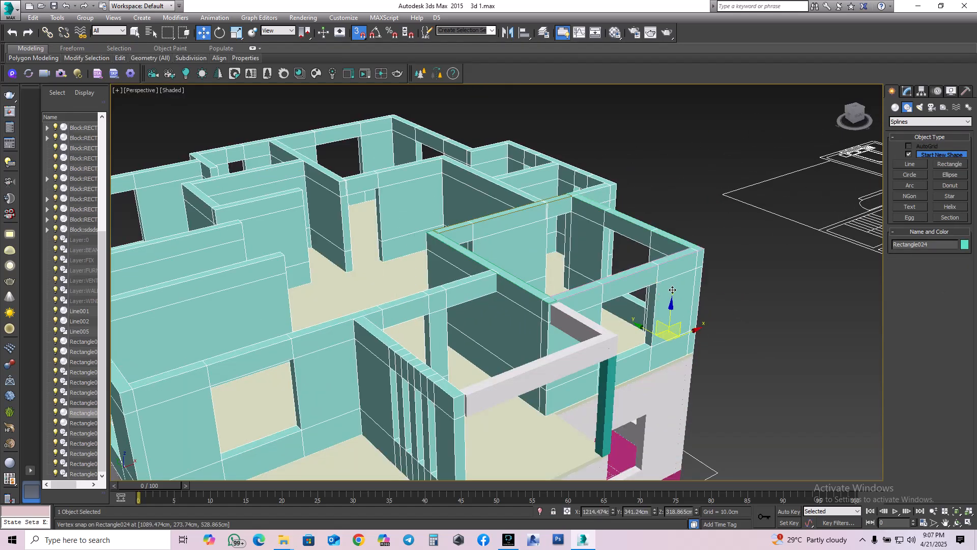
pyautogui.rightClick(671, 297)
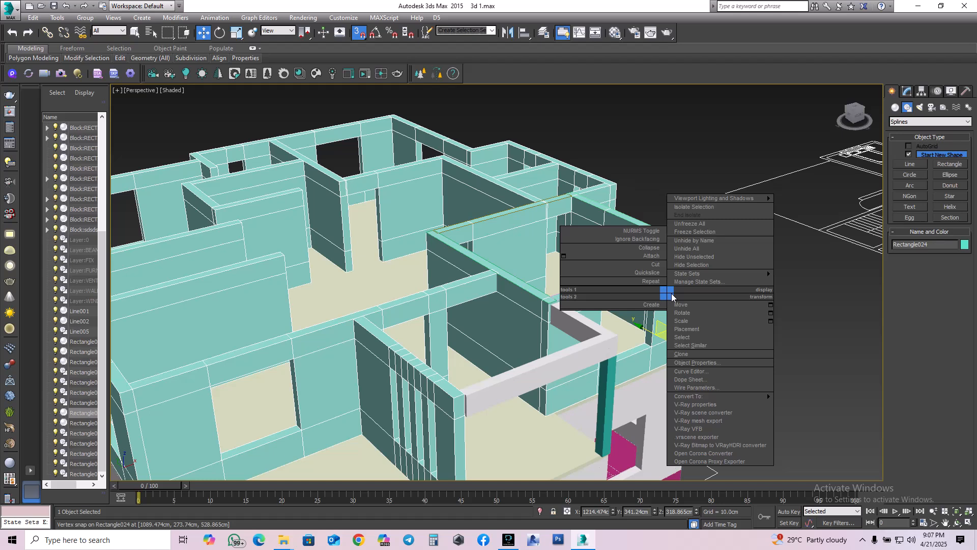
pyautogui.click(683, 267)
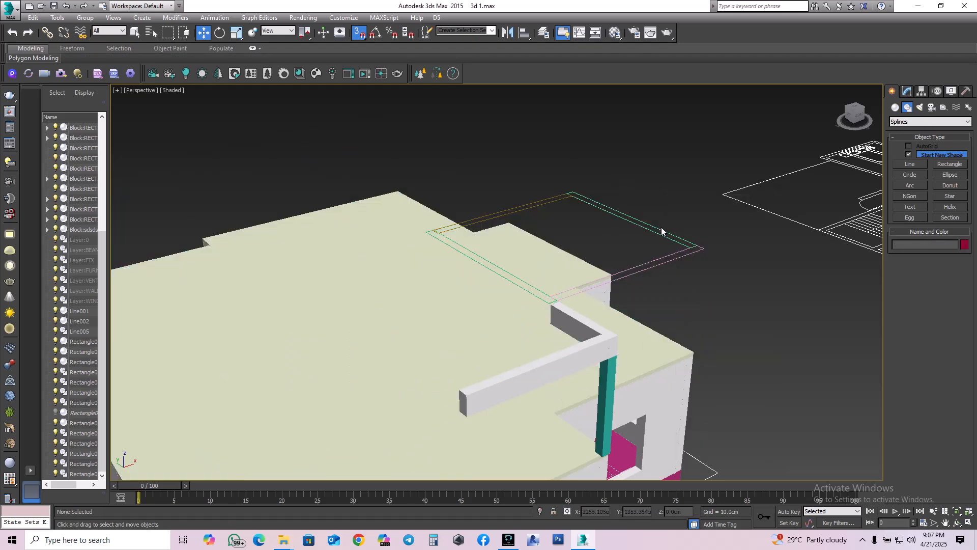
# Step: Convert one of the wall-top rectangles to an editable spline and attach the other three to it
pyautogui.click(661, 227)
pyautogui.rightClick(660, 226)
pyautogui.moveTo(736, 329)
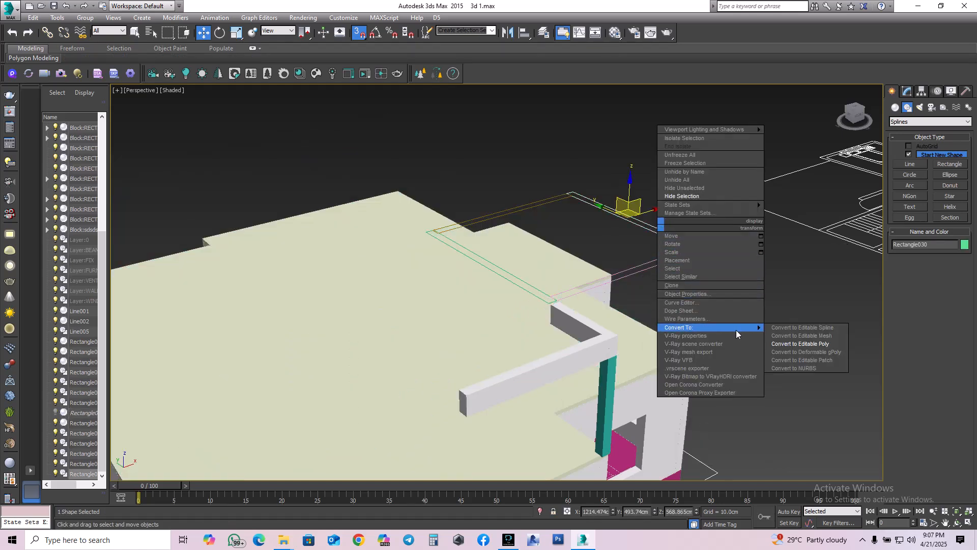
pyautogui.click(784, 328)
pyautogui.rightClick(829, 275)
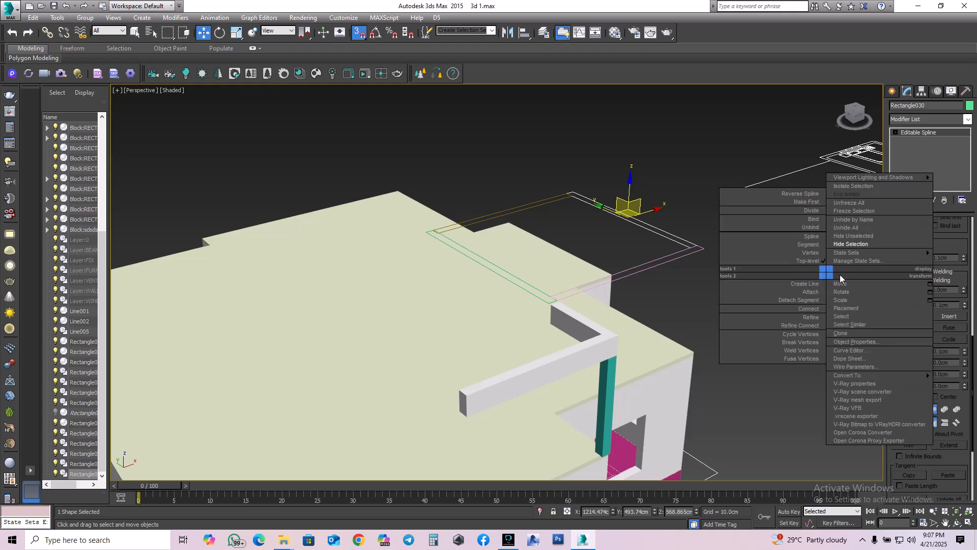
pyautogui.click(841, 317)
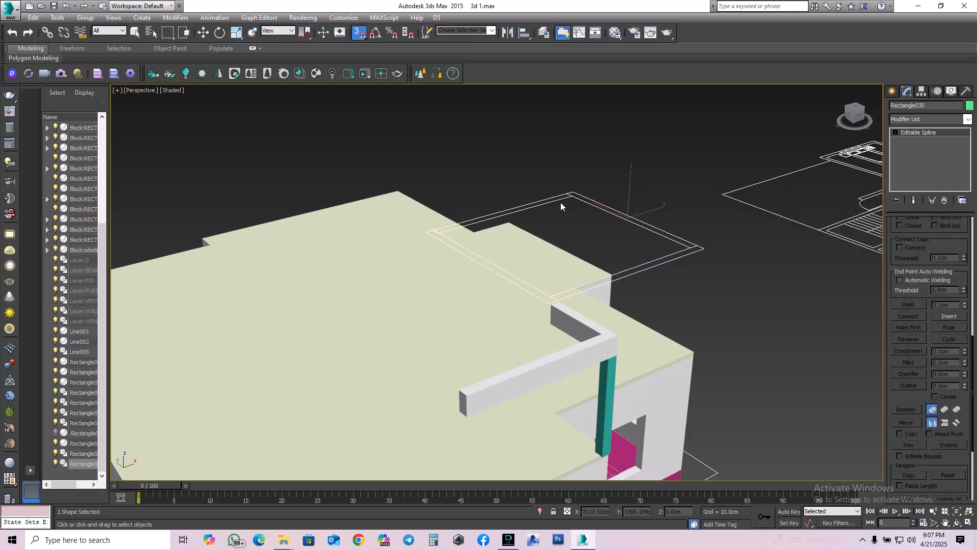
# Step: Extrude the attached wall outlines by 100 cm
pyautogui.click(957, 122)
pyautogui.press('e')
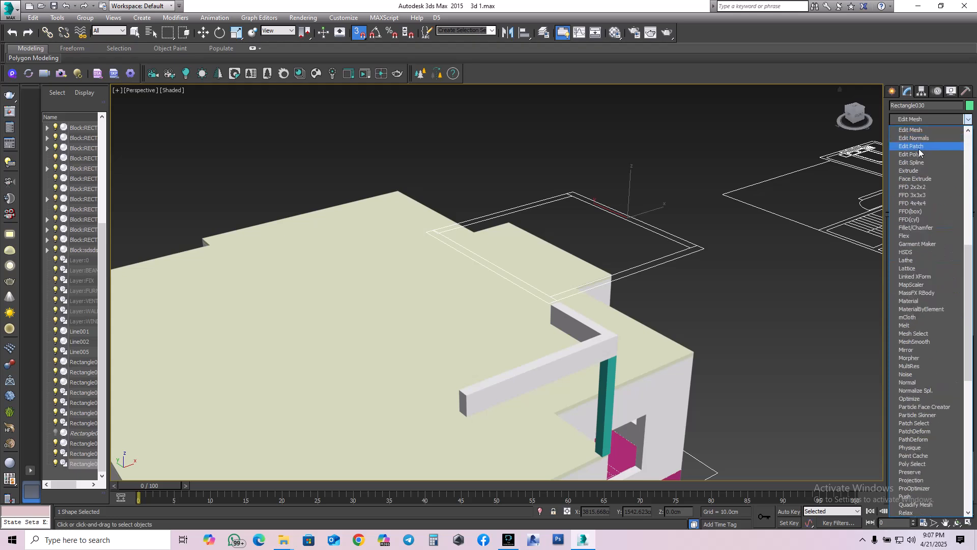
pyautogui.click(914, 171)
pyautogui.doubleClick(938, 235)
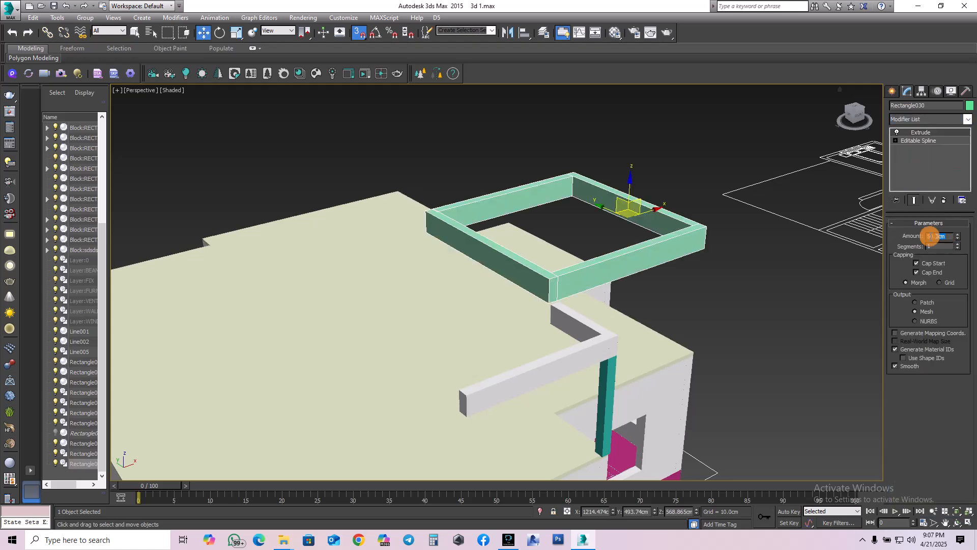
pyautogui.write('100')
pyautogui.press('Return')
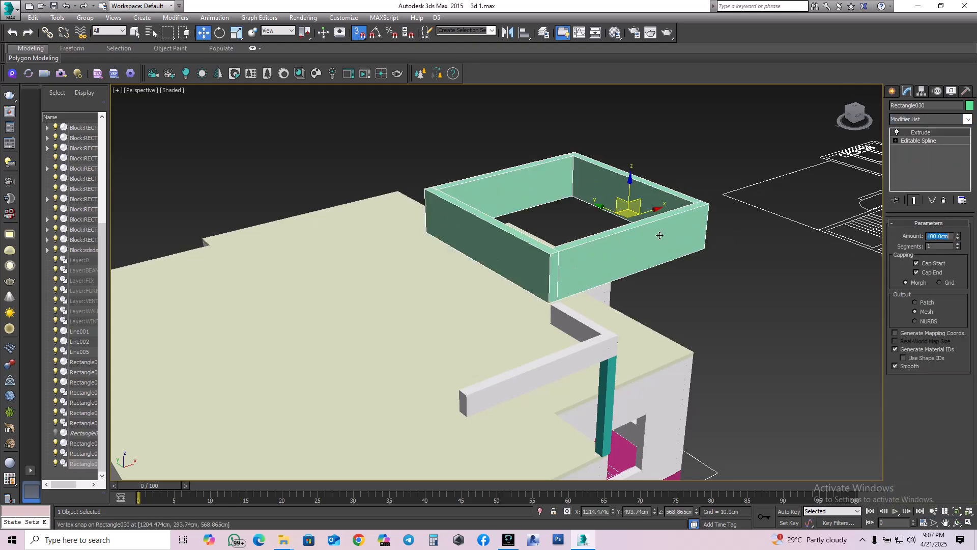
# Step: Unhide all objects and clear the selection
pyautogui.rightClick(701, 286)
pyautogui.click(723, 250)
pyautogui.click(779, 307)
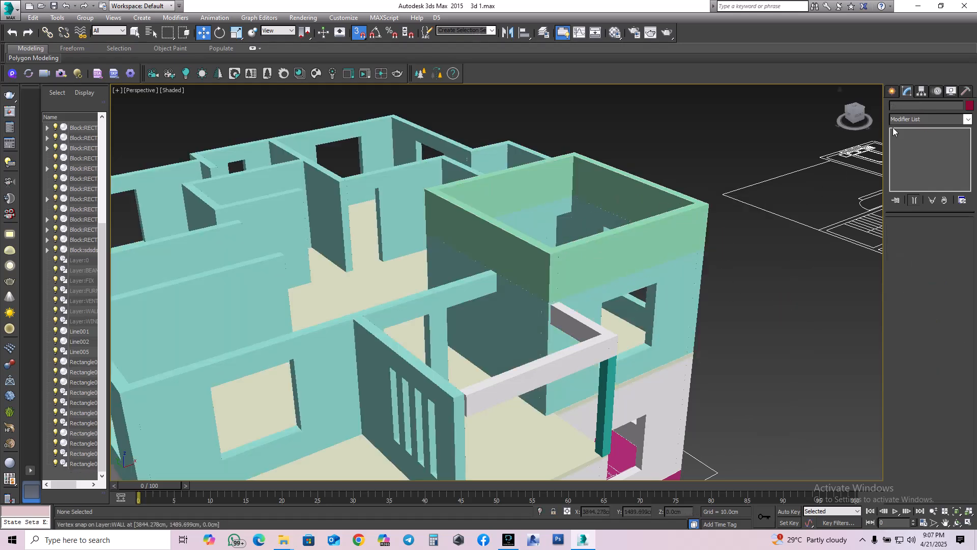
# Step: Draw a 420 by 420 cm rectangle over the top of the raised corner-room walls and convert it to an editable spline
pyautogui.click(892, 92)
pyautogui.click(949, 164)
pyautogui.moveTo(709, 212); pyautogui.dragTo(704, 248, button='middle')
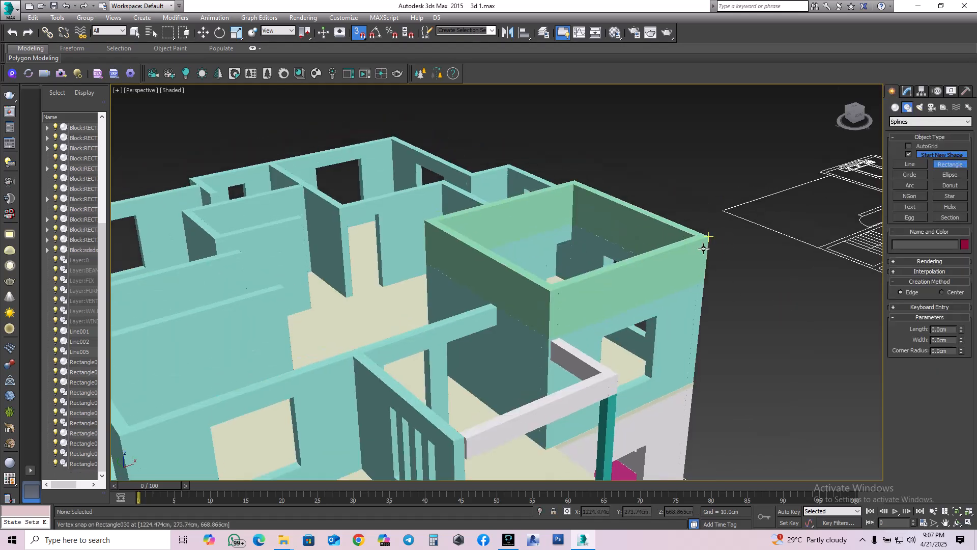
pyautogui.moveTo(425, 220); pyautogui.dragTo(709, 236)
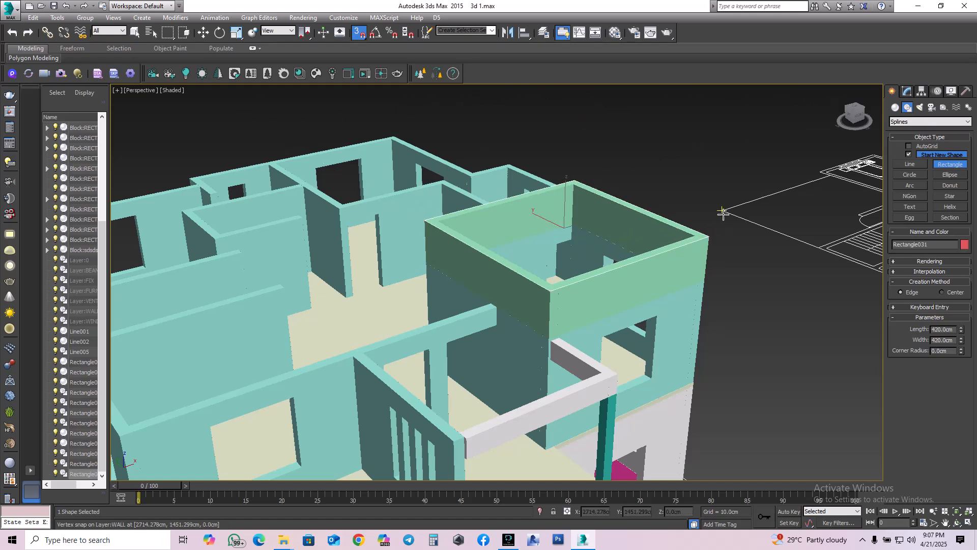
pyautogui.press('w')
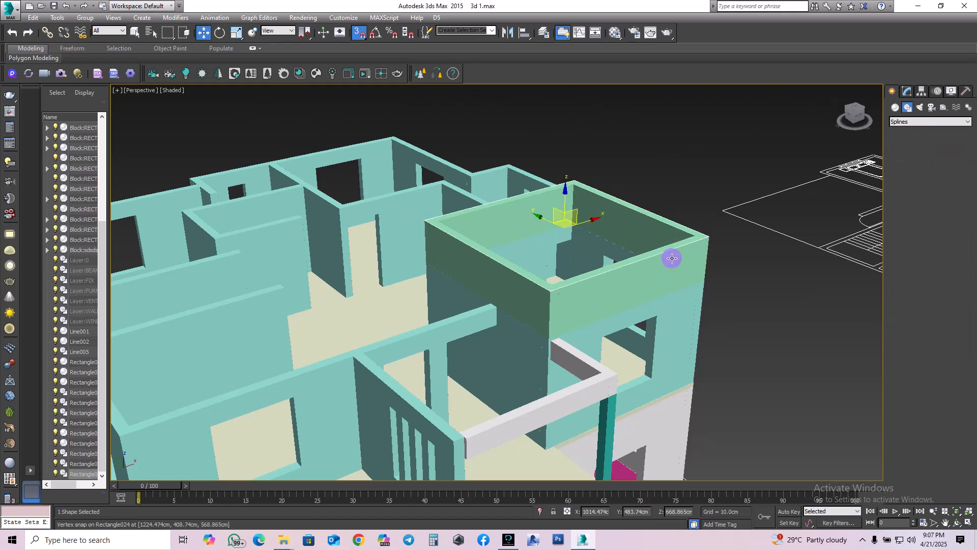
pyautogui.scroll(3, 707, 234)
pyautogui.rightClick(691, 219)
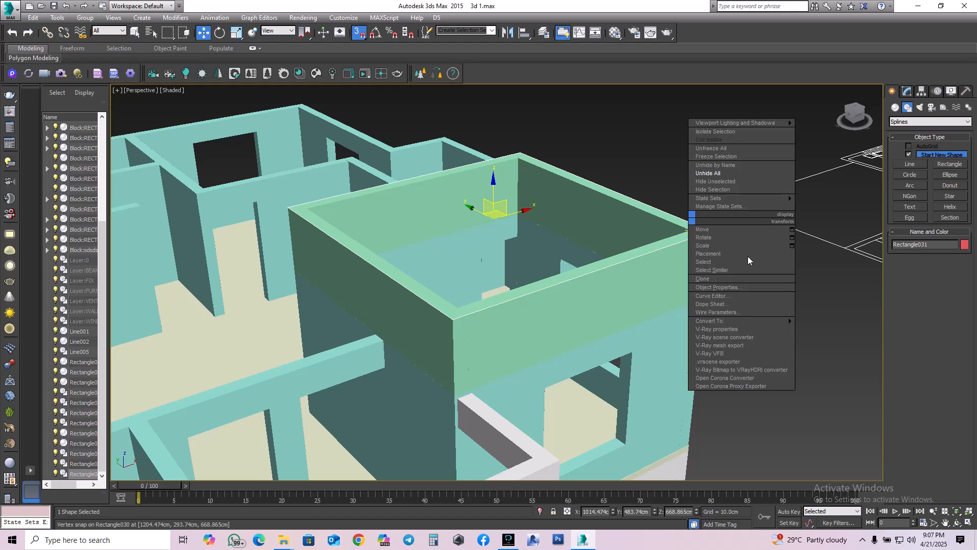
pyautogui.moveTo(764, 320)
pyautogui.click(827, 321)
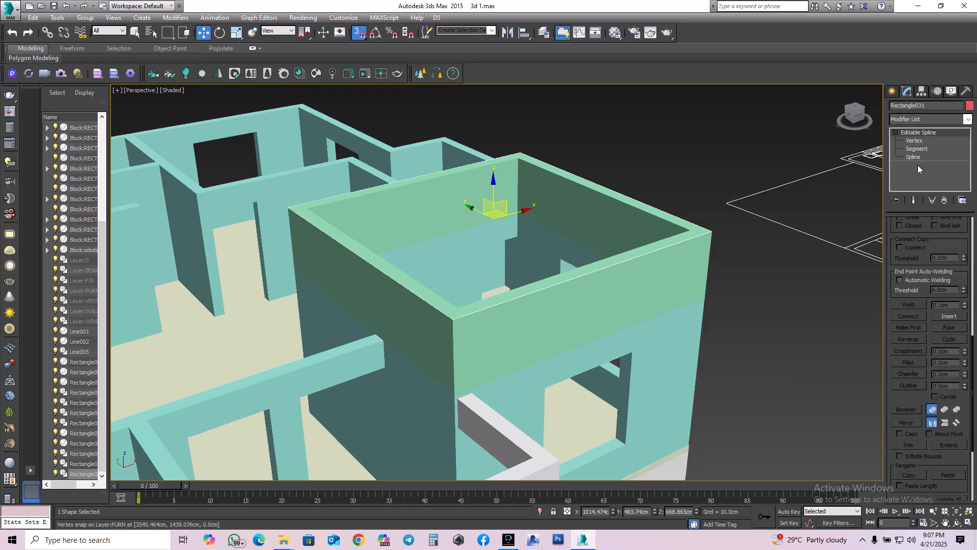
# Step: Outline the rectangle's spline outward to form an overhang and delete the original inner spline
pyautogui.click(915, 157)
pyautogui.click(672, 215)
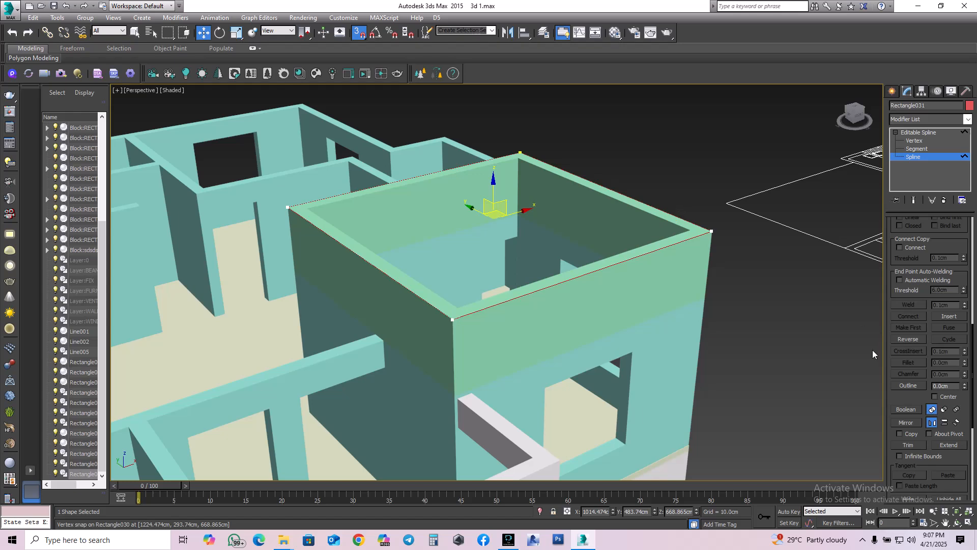
pyautogui.doubleClick(941, 386)
pyautogui.write('6')
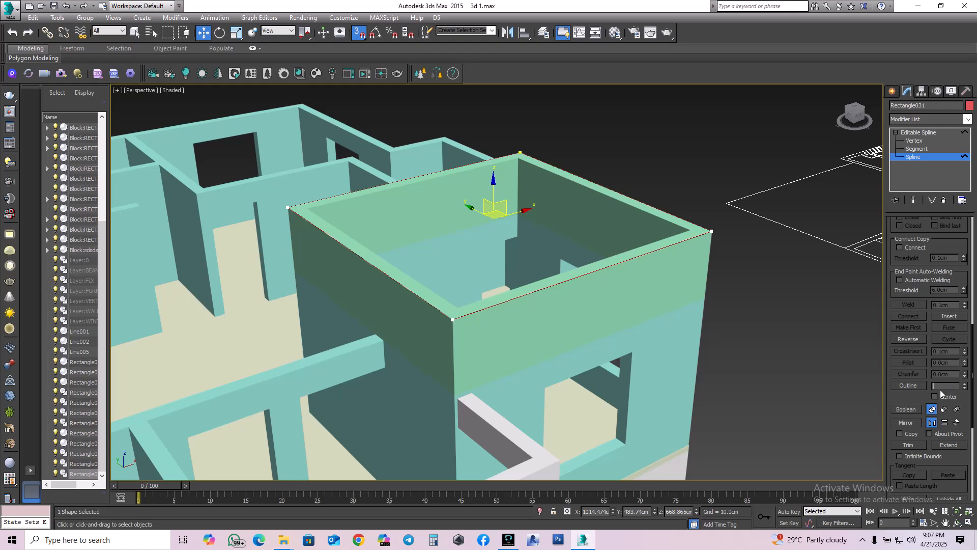
pyautogui.press('Return')
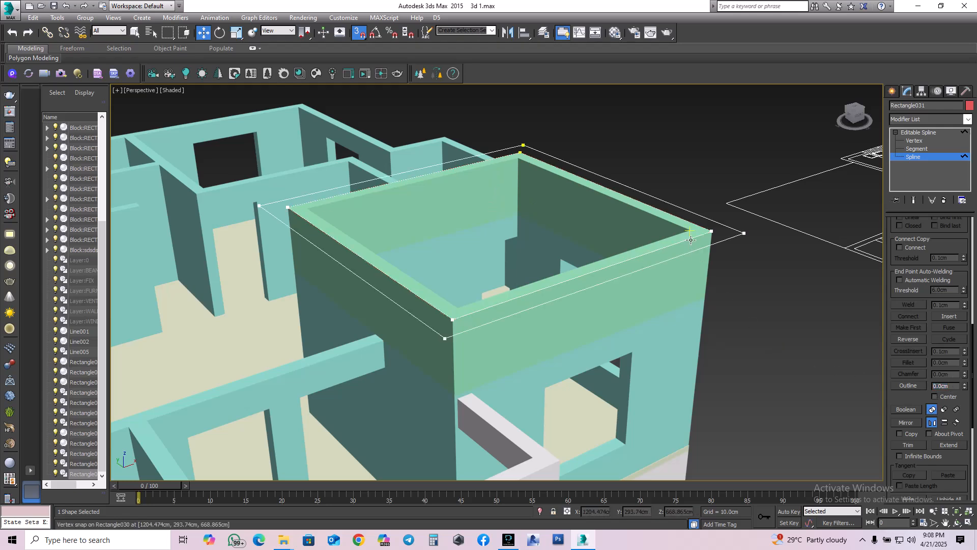
pyautogui.press('Delete')
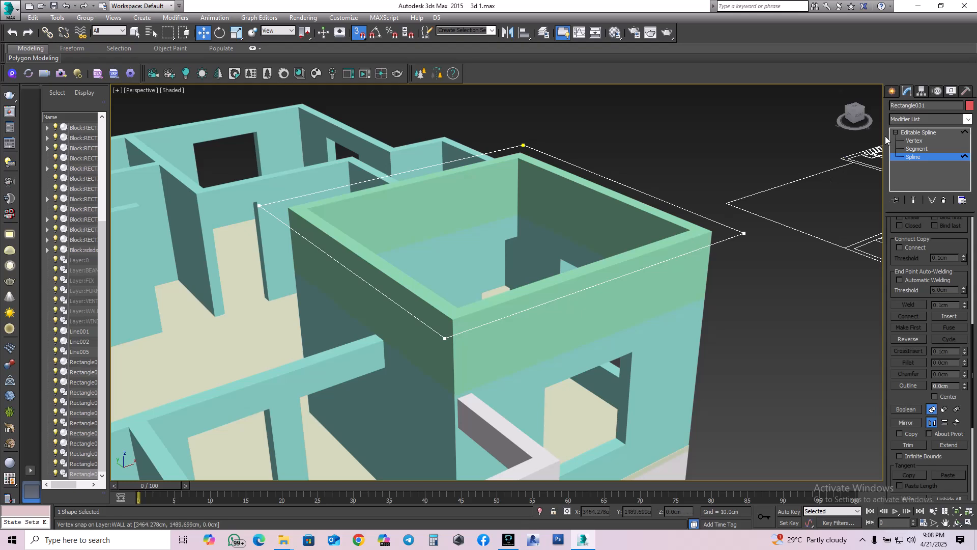
# Step: Extrude the enlarged outline by 10 cm as a roof slab over the corner room
pyautogui.click(923, 120)
pyautogui.press('e')
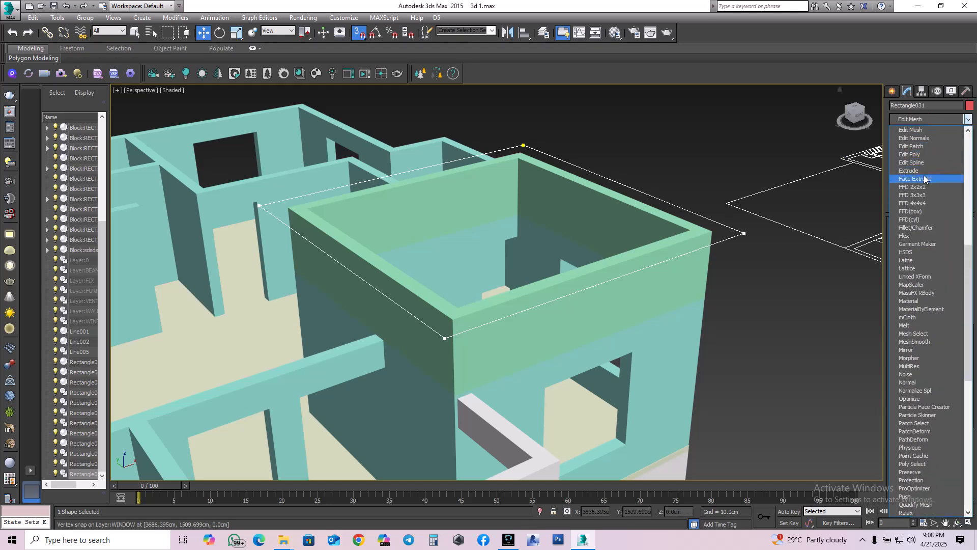
pyautogui.click(922, 169)
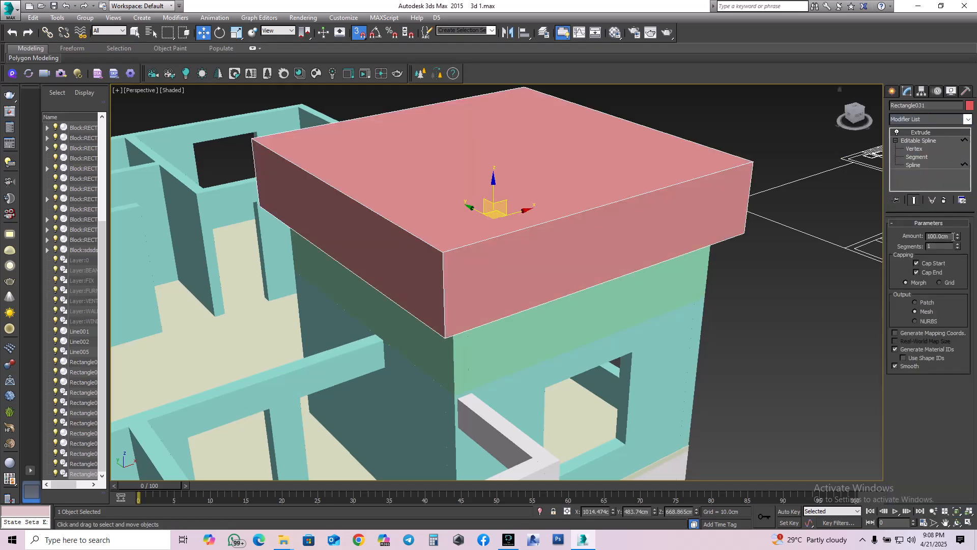
pyautogui.moveTo(954, 237); pyautogui.dragTo(792, 249)
pyautogui.write('10')
pyautogui.press('Return')
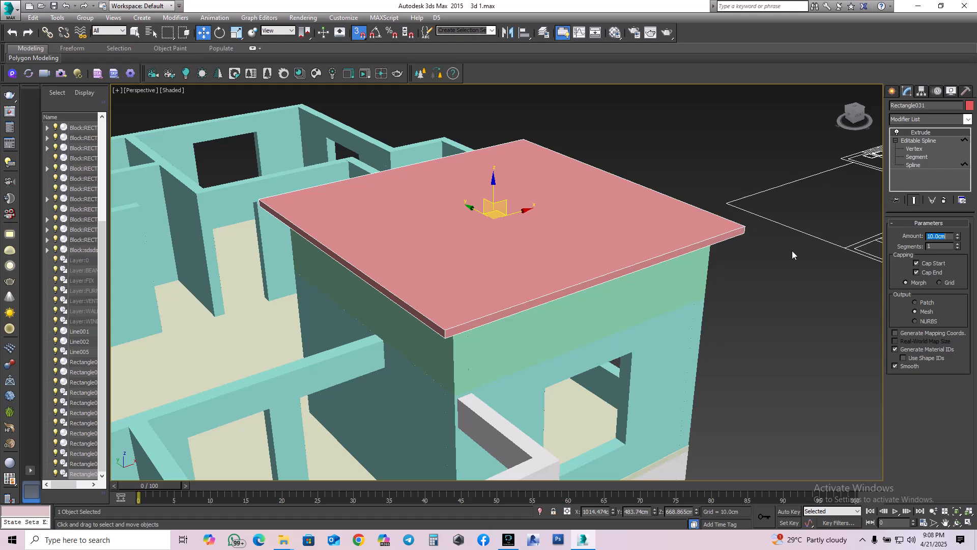
pyautogui.click(743, 271)
# Step: Attach the corner room's raised wall band to the editable poly of the upper-floor walls
pyautogui.keyDown('alt'); pyautogui.moveTo(685, 290); pyautogui.dragTo(666, 319, button='middle'); pyautogui.keyUp('alt')
pyautogui.click(669, 318)
pyautogui.click(683, 364)
pyautogui.click(692, 327)
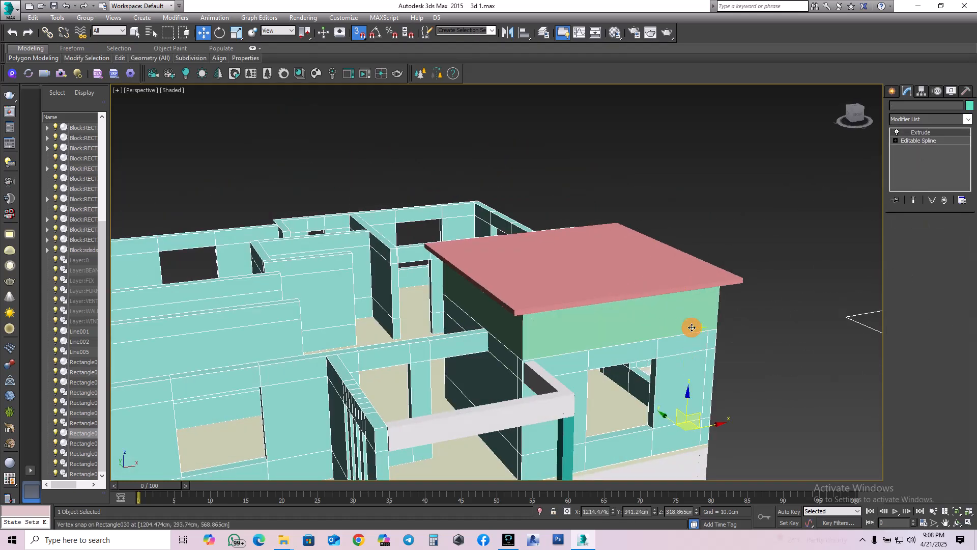
pyautogui.click(690, 359)
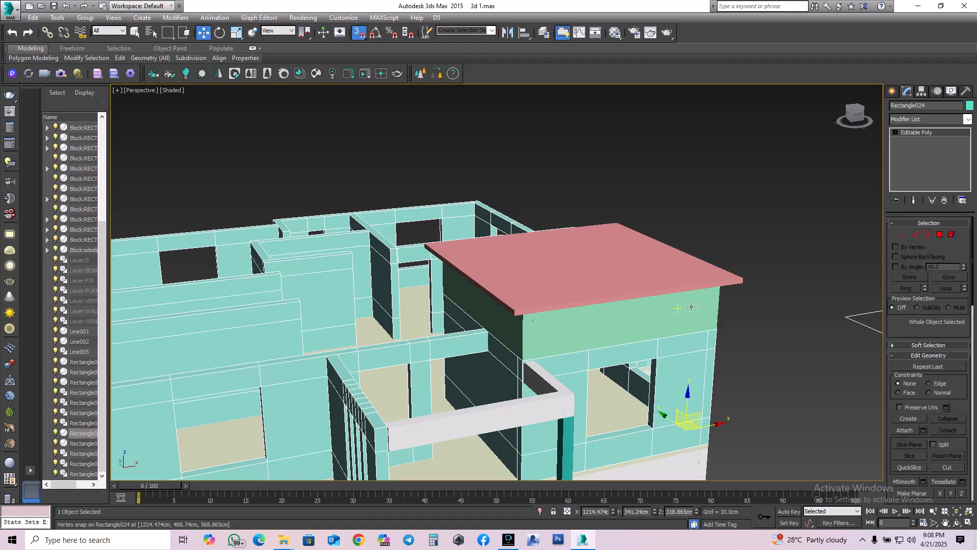
pyautogui.rightClick(684, 355)
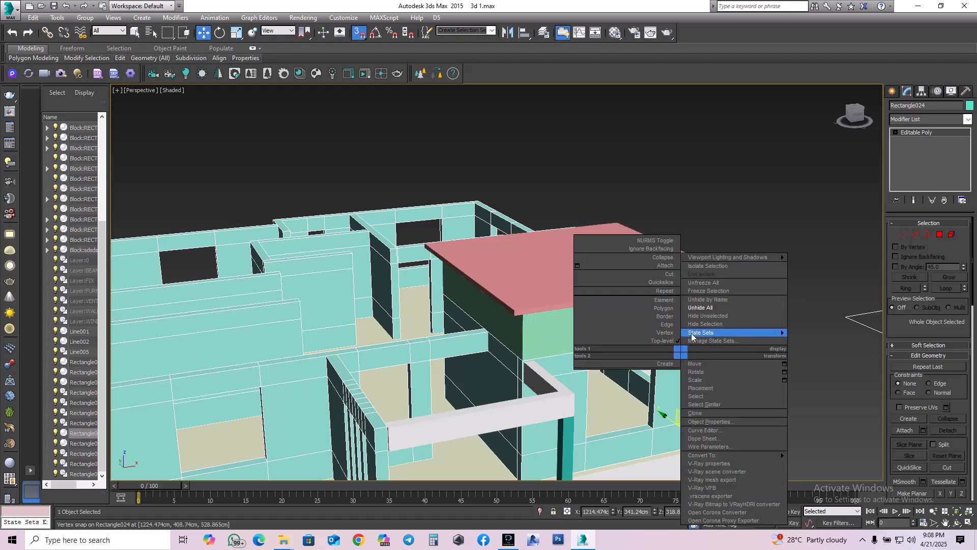
pyautogui.click(665, 265)
pyautogui.click(700, 315)
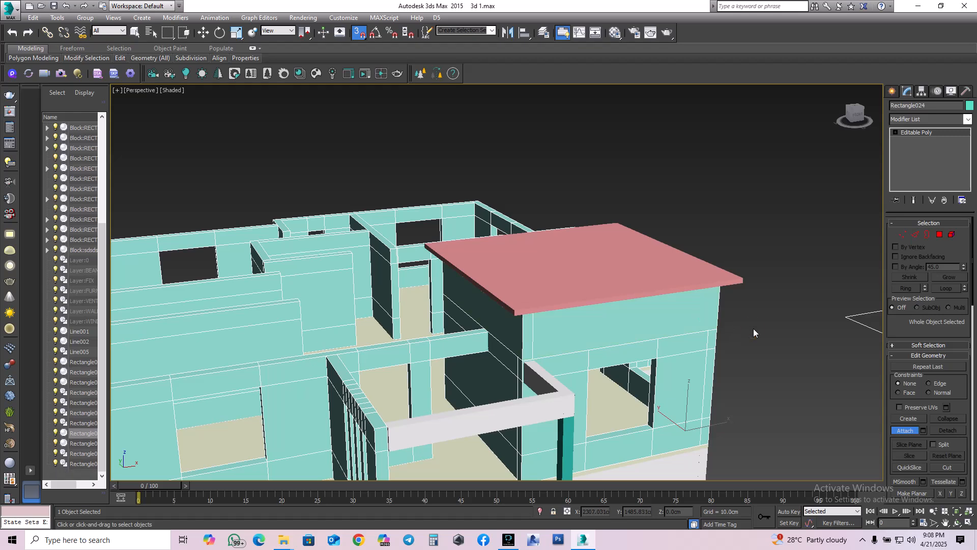
# Step: Draw a rectangle about 326 by 340 cm over the balcony, spanning its slotted side wall and the beams
pyautogui.scroll(-5, 696, 338)
pyautogui.scroll(8, 661, 328)
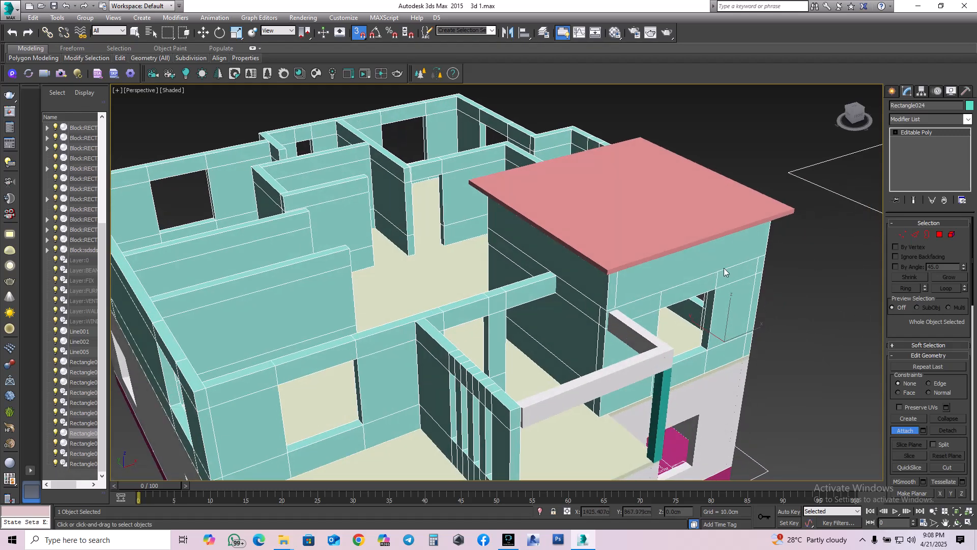
pyautogui.click(892, 91)
pyautogui.click(908, 107)
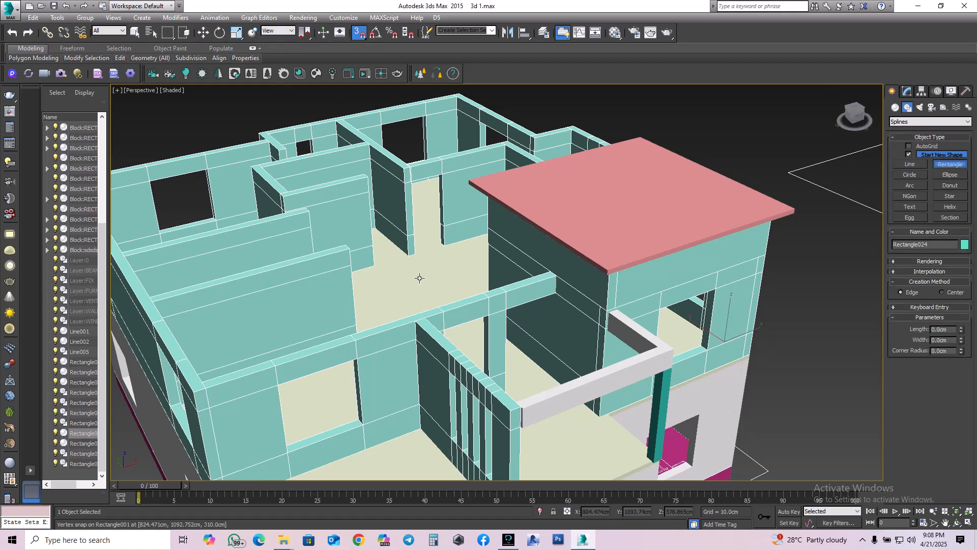
pyautogui.moveTo(416, 320); pyautogui.dragTo(667, 346)
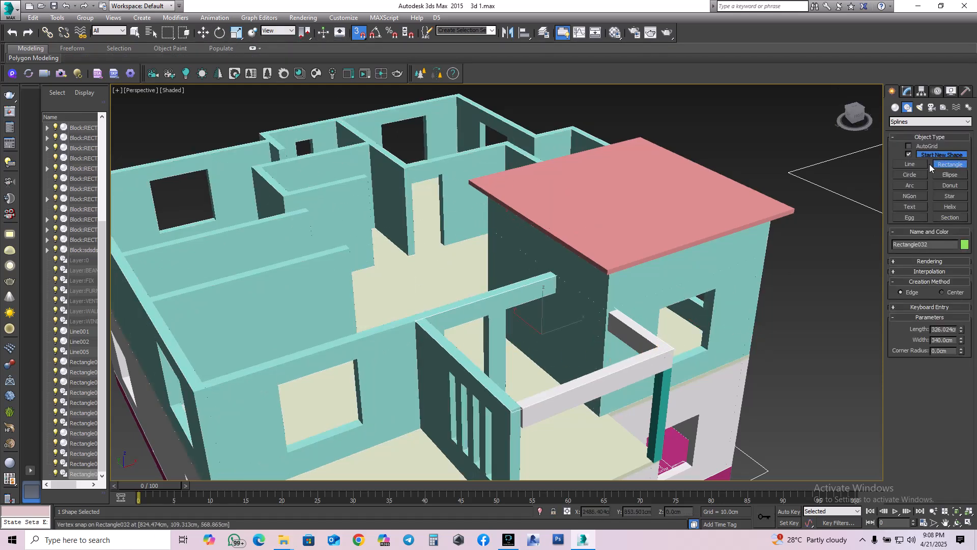
# Step: Extrude the balcony rectangle by 10 cm as a roof slab
pyautogui.click(907, 91)
pyautogui.click(913, 118)
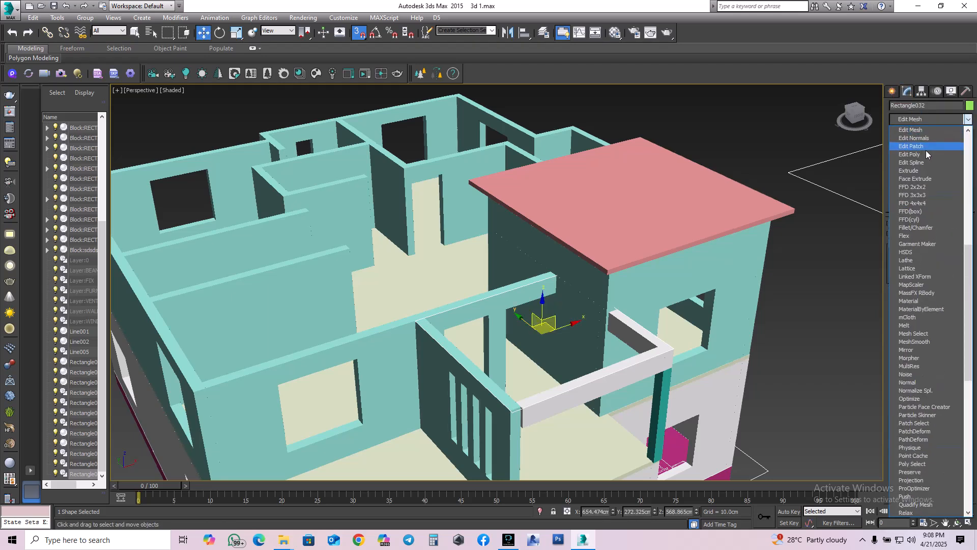
pyautogui.click(923, 170)
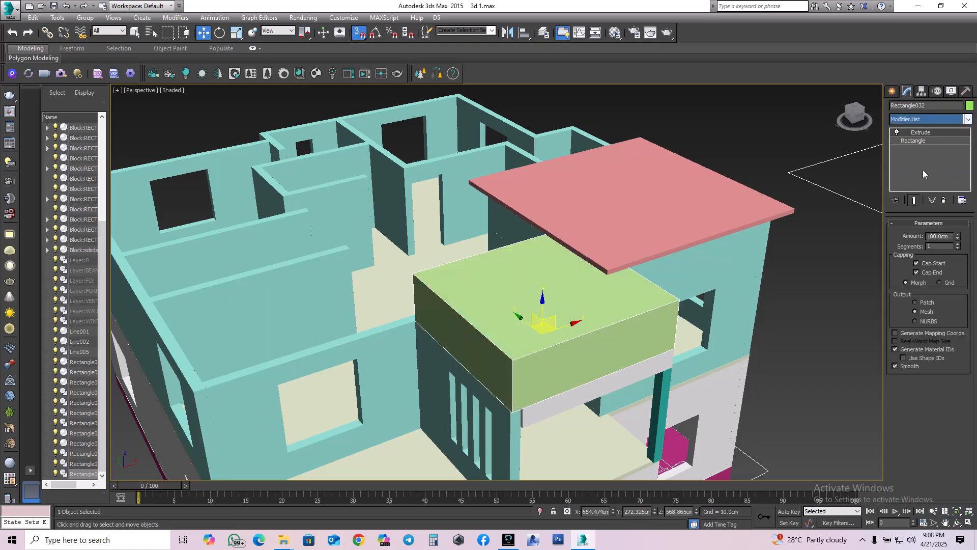
pyautogui.doubleClick(950, 237)
pyautogui.write('10')
pyautogui.press('Return')
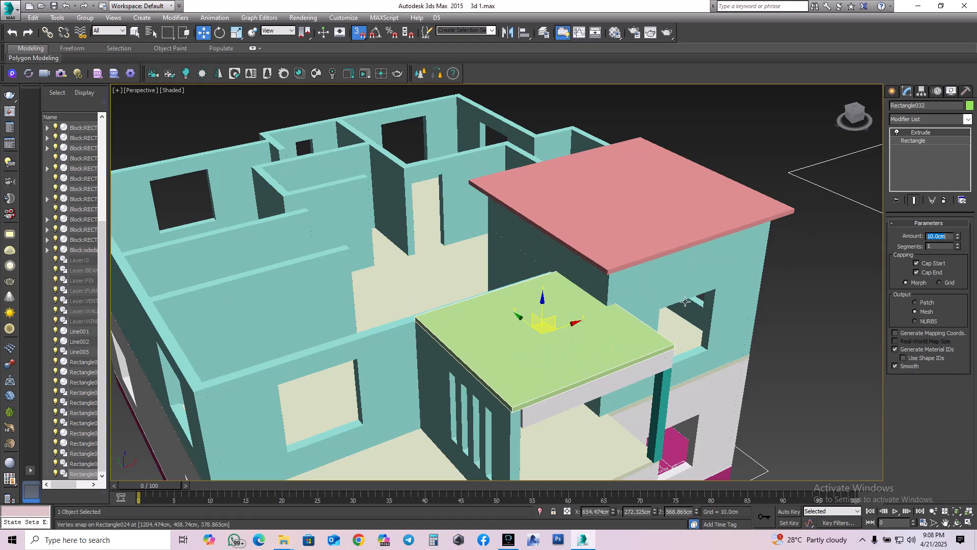
# Step: Convert the extruded balcony roof slab to an editable poly
pyautogui.scroll(5, 599, 414)
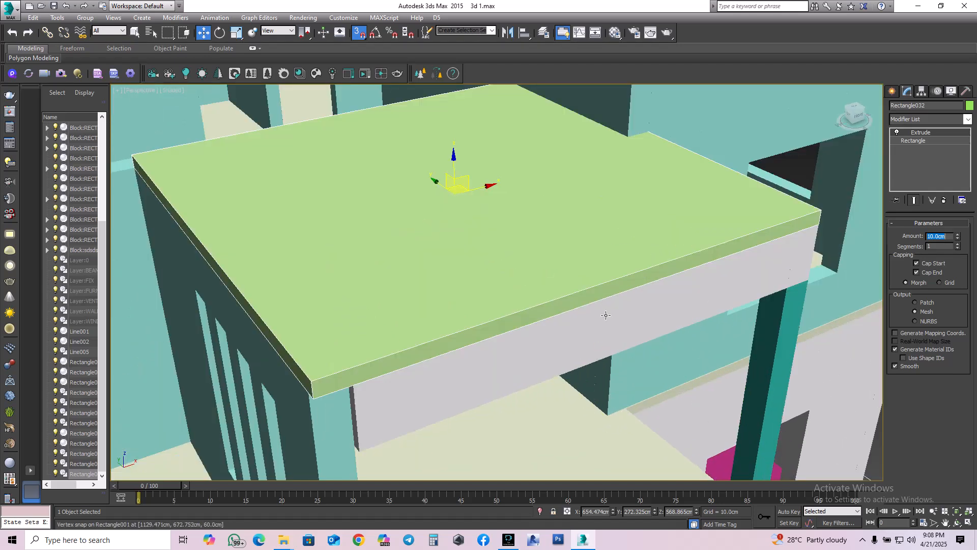
pyautogui.scroll(-5, 710, 163)
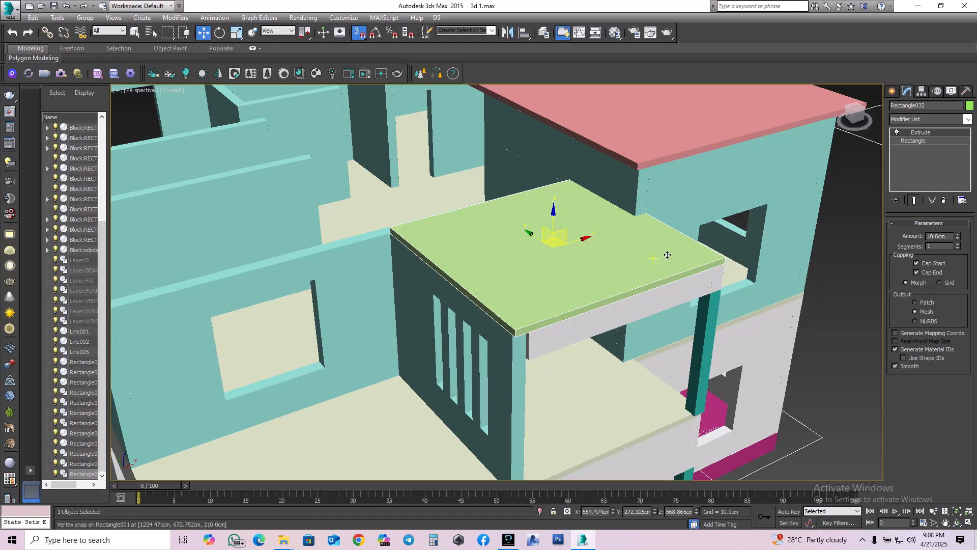
pyautogui.scroll(2, 662, 286)
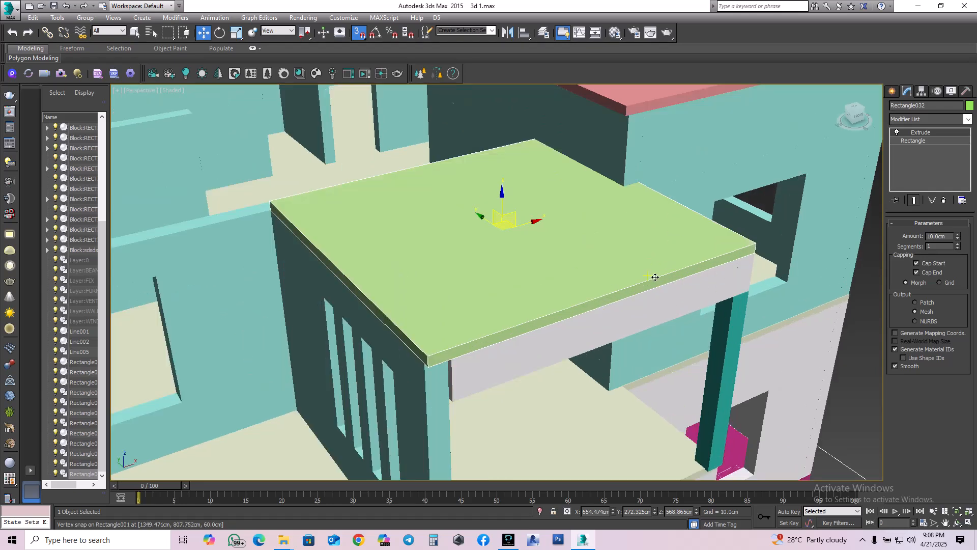
pyautogui.rightClick(637, 262)
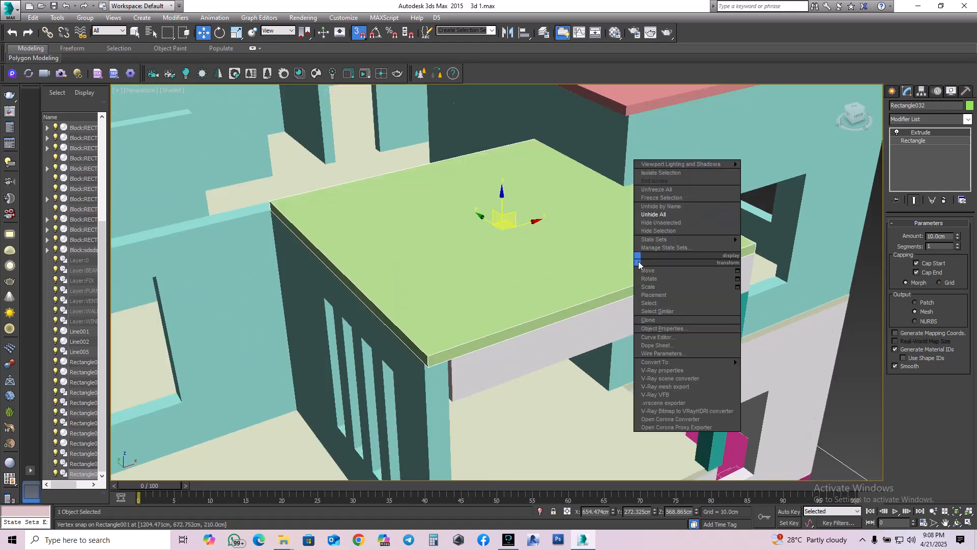
pyautogui.moveTo(695, 362)
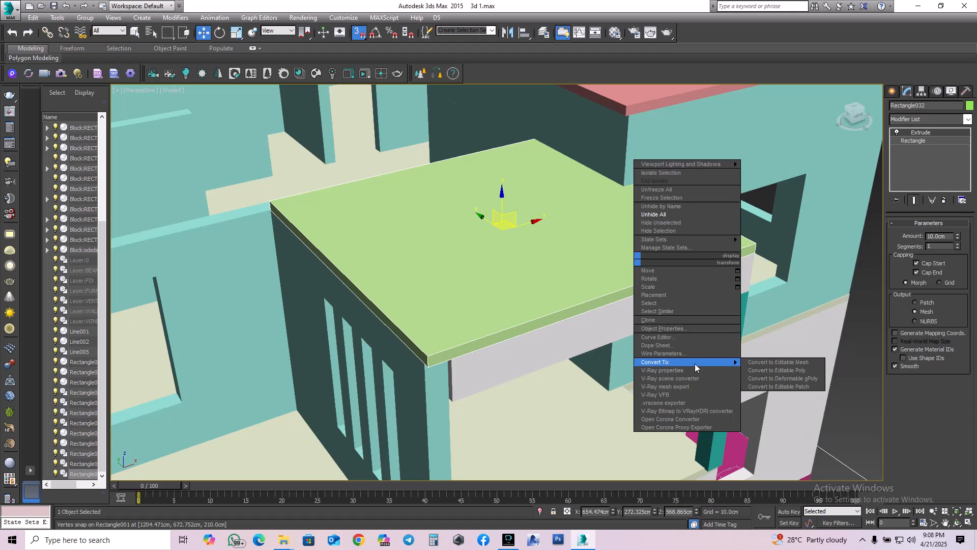
pyautogui.click(766, 370)
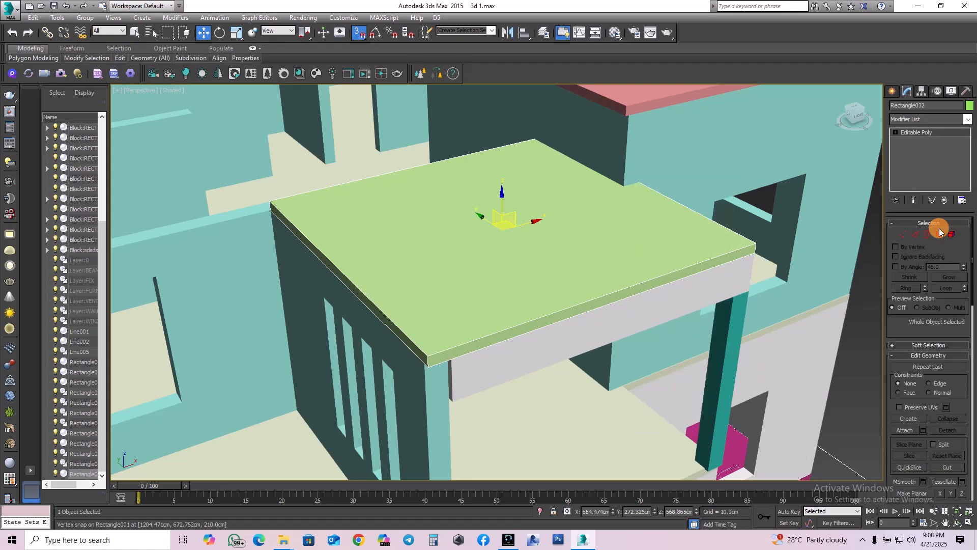
# Step: Turn snapping off and extrude the balcony slab's front edge polygon outward by 60 cm
pyautogui.click(940, 235)
pyautogui.click(359, 32)
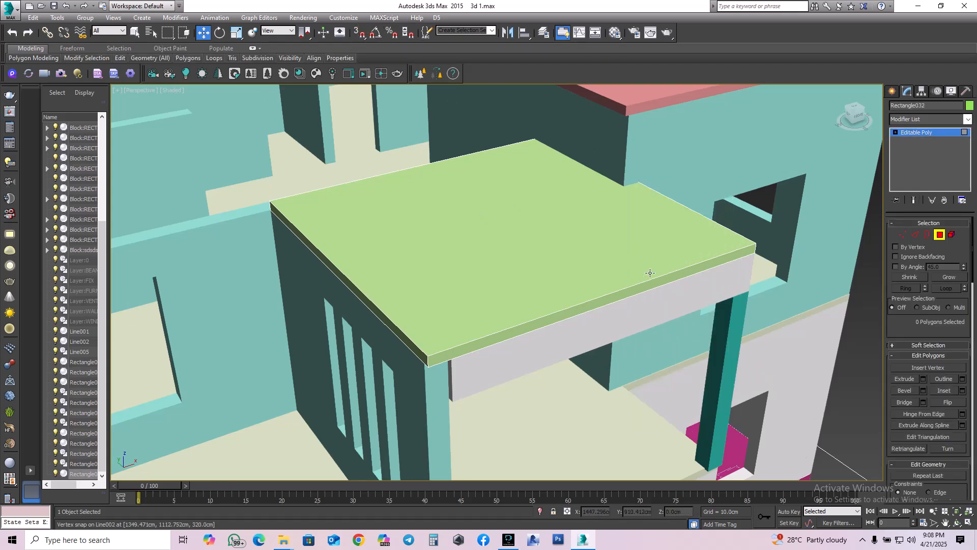
pyautogui.click(649, 288)
pyautogui.rightClick(691, 254)
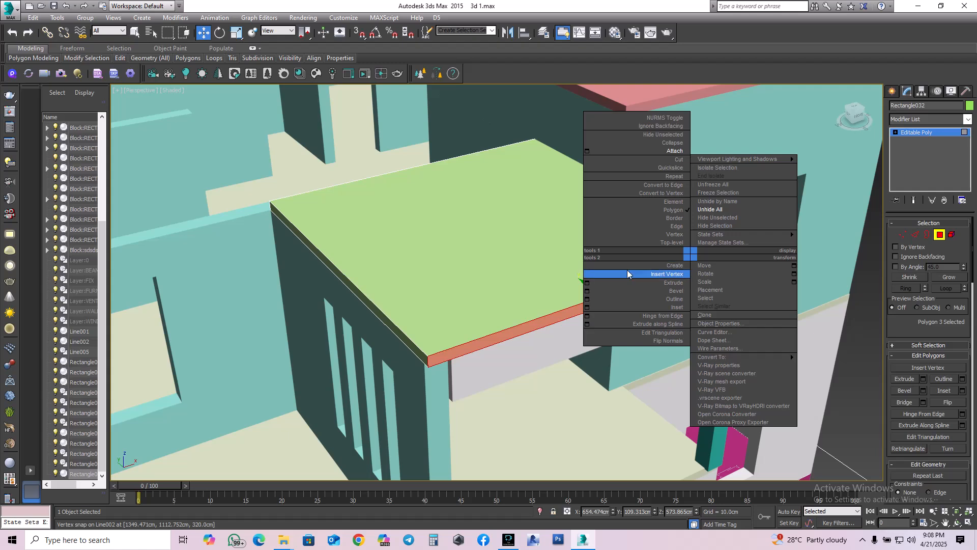
pyautogui.click(587, 282)
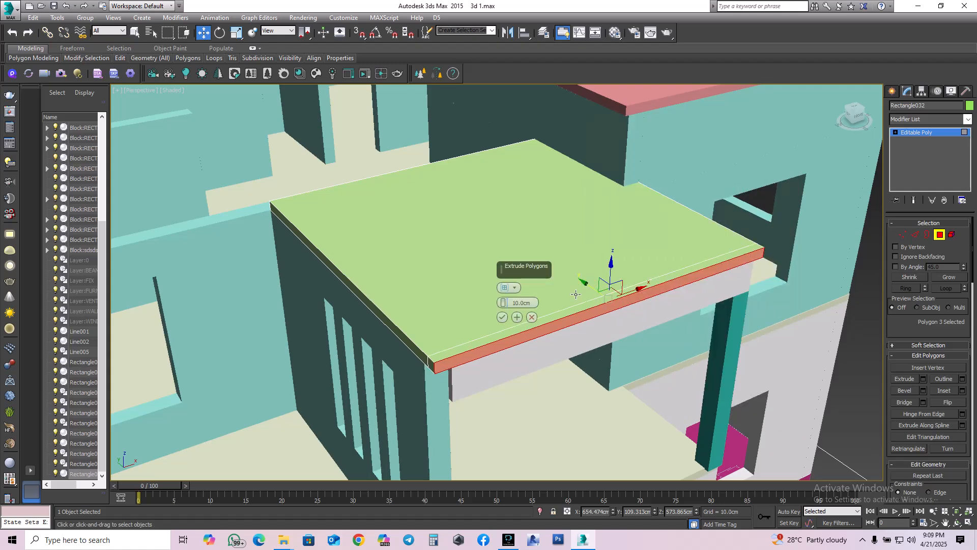
pyautogui.click(499, 302)
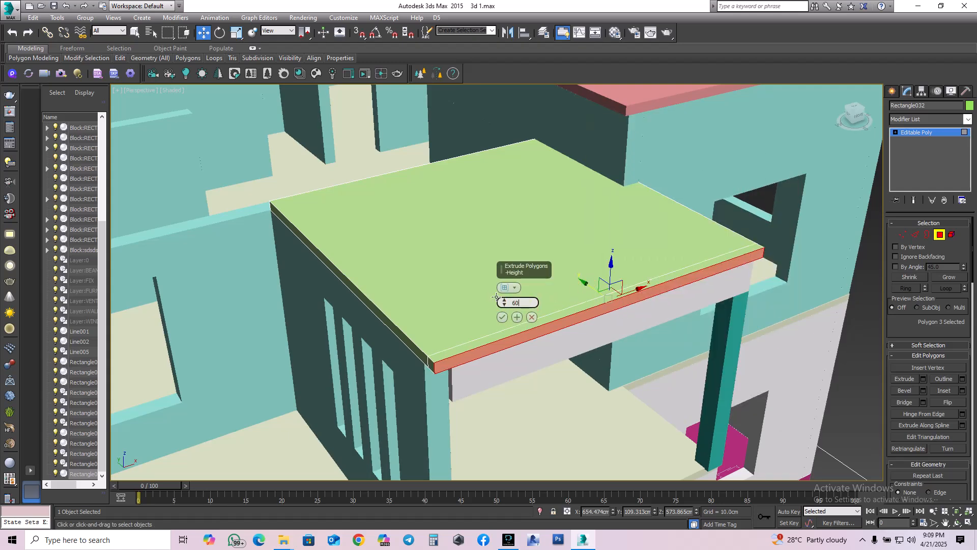
pyautogui.write('60')
pyautogui.press('Return')
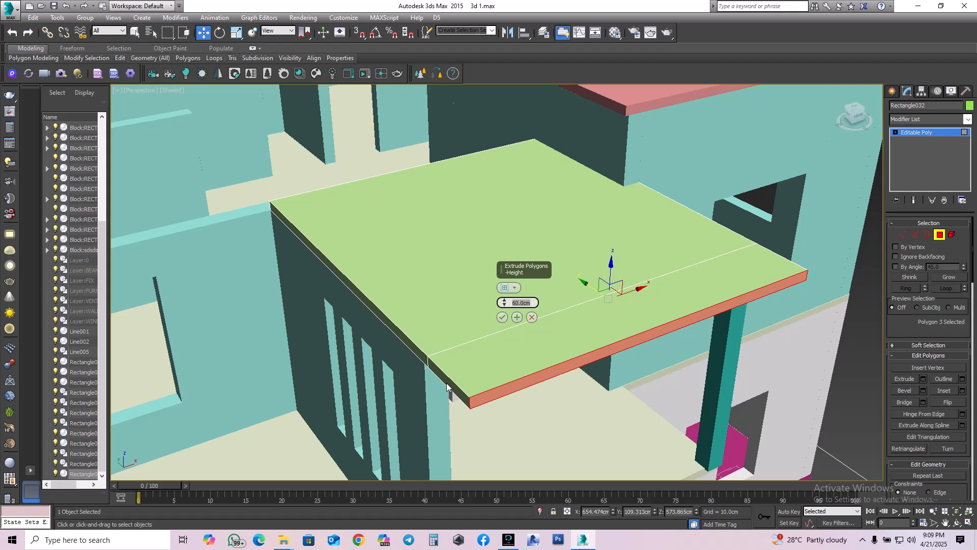
pyautogui.click(542, 365)
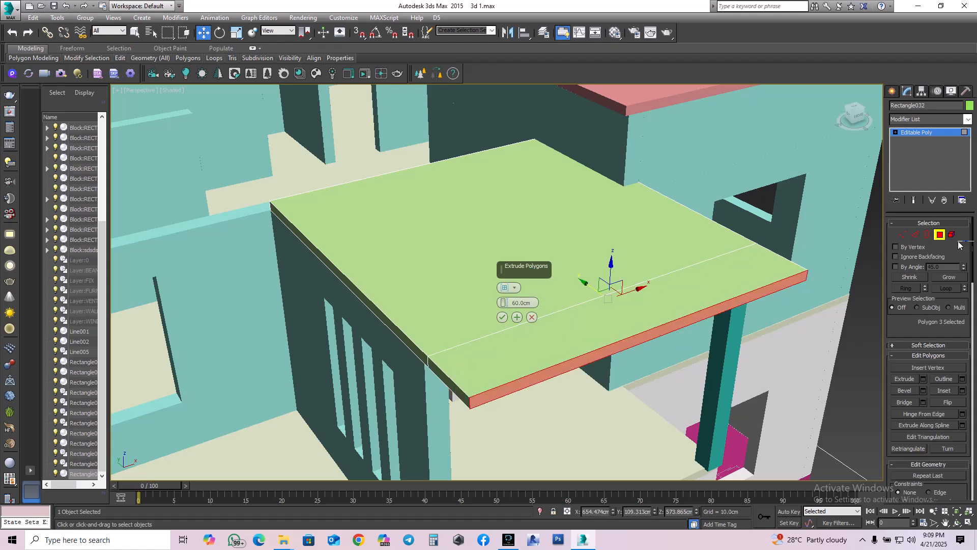
pyautogui.click(502, 317)
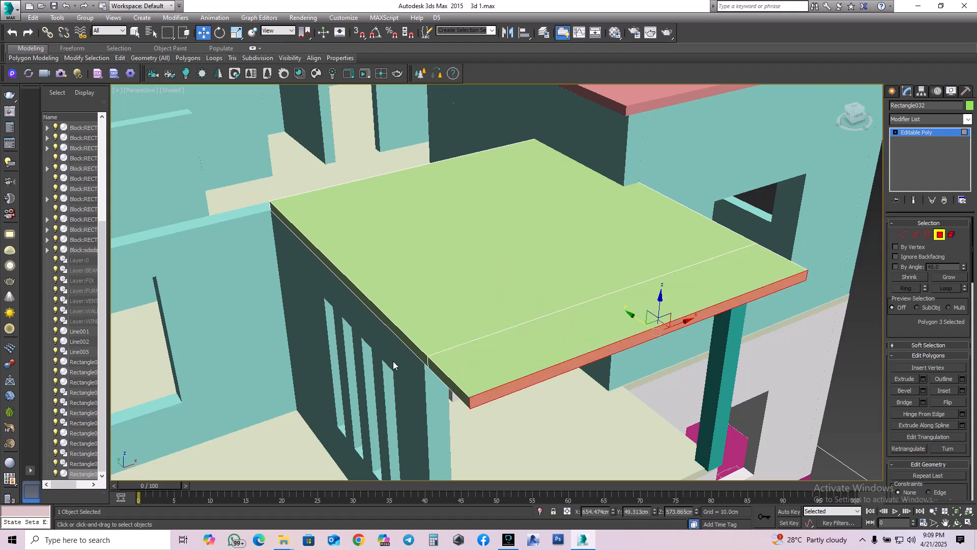
# Step: Extrude the two edge polygons above the slotted side wall outward by 60 cm as a side overhang
pyautogui.click(442, 374)
pyautogui.keyDown('ctrl'); pyautogui.click(418, 335); pyautogui.keyUp('ctrl')
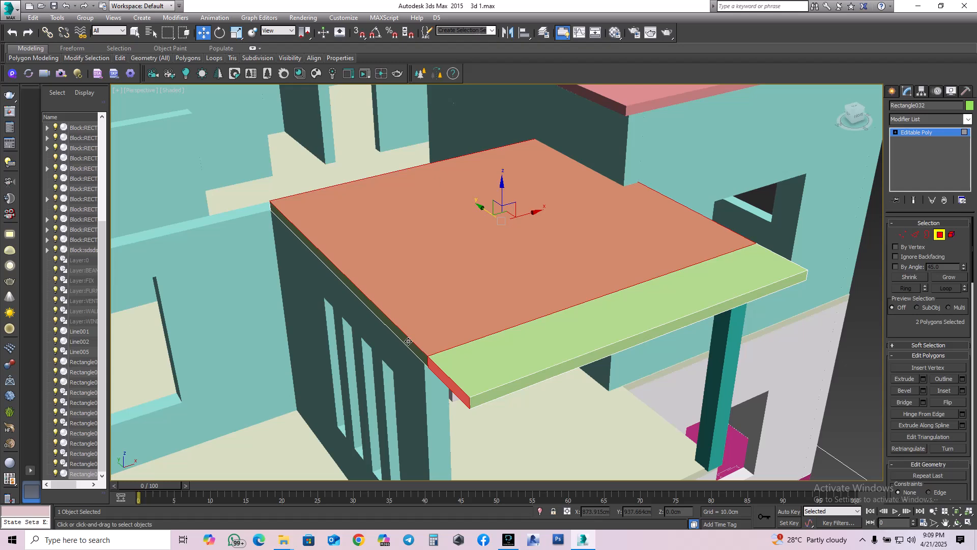
pyautogui.click(407, 342)
pyautogui.keyDown('ctrl'); pyautogui.click(439, 382); pyautogui.keyUp('ctrl')
pyautogui.rightClick(482, 309)
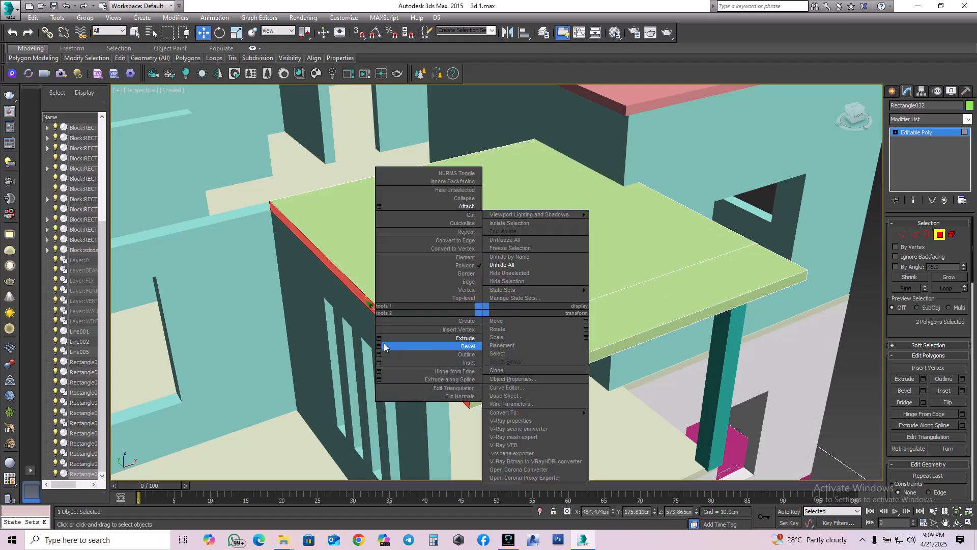
pyautogui.click(379, 338)
pyautogui.click(503, 318)
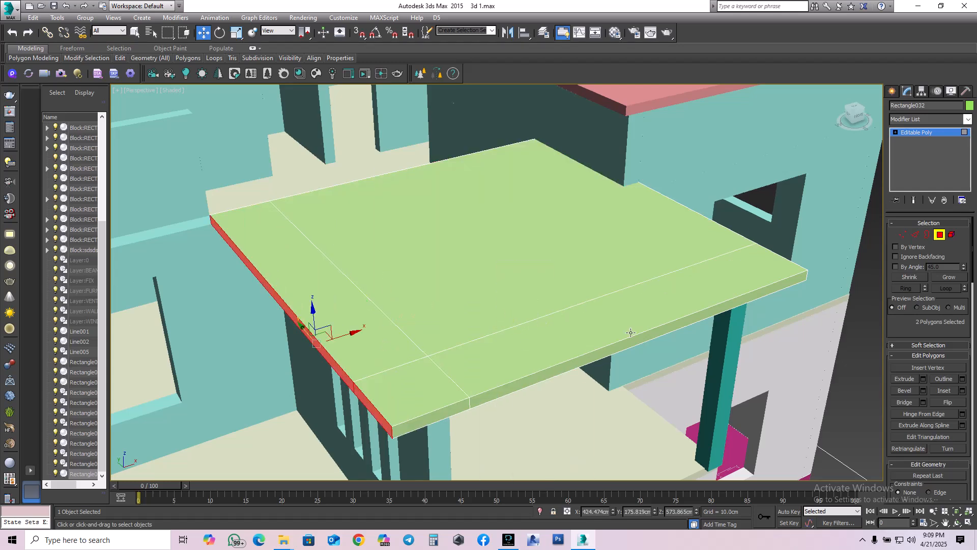
# Step: Extrude the end polygon of the front overhang, on the corner-room side, outward by 60 cm
pyautogui.keyDown('alt'); pyautogui.moveTo(637, 333); pyautogui.dragTo(522, 331, button='middle'); pyautogui.keyUp('alt')
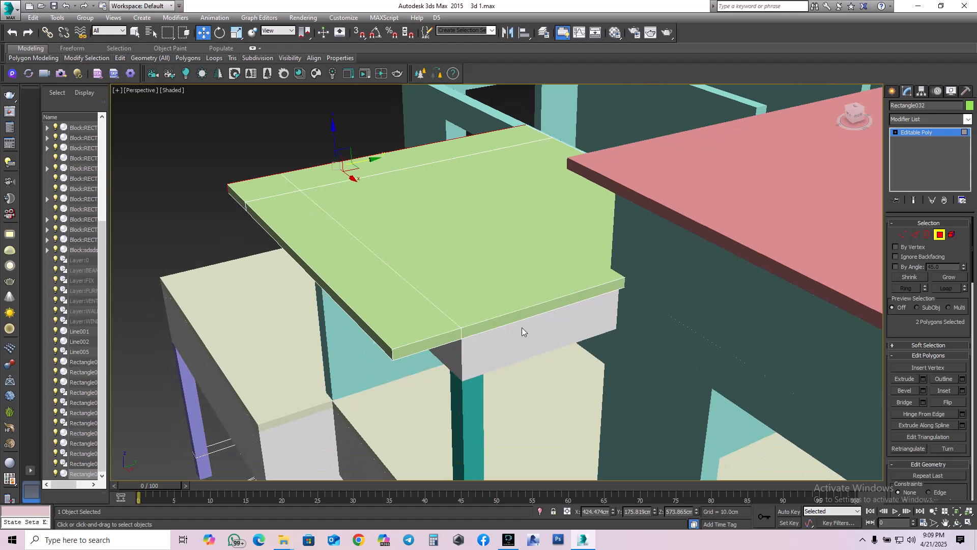
pyautogui.click(452, 333)
pyautogui.rightClick(464, 288)
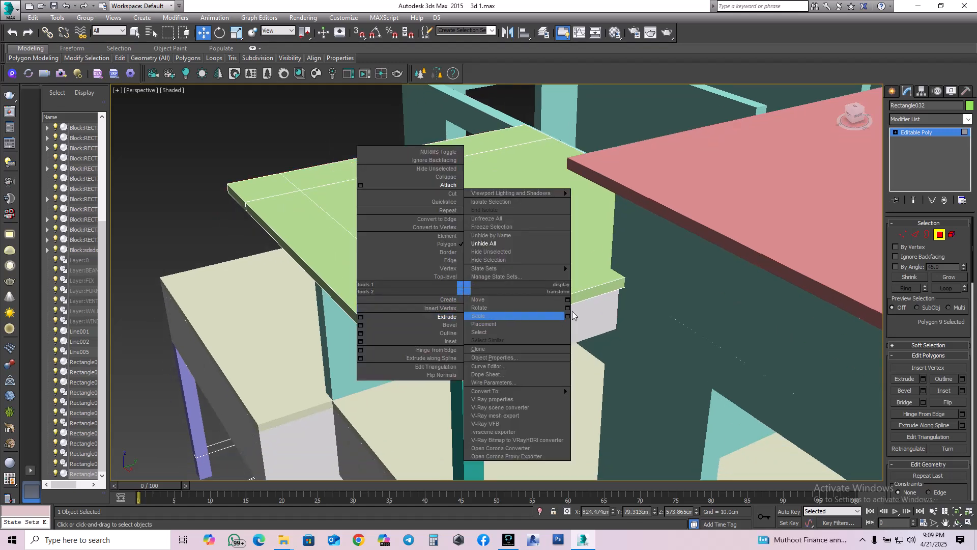
pyautogui.click(360, 317)
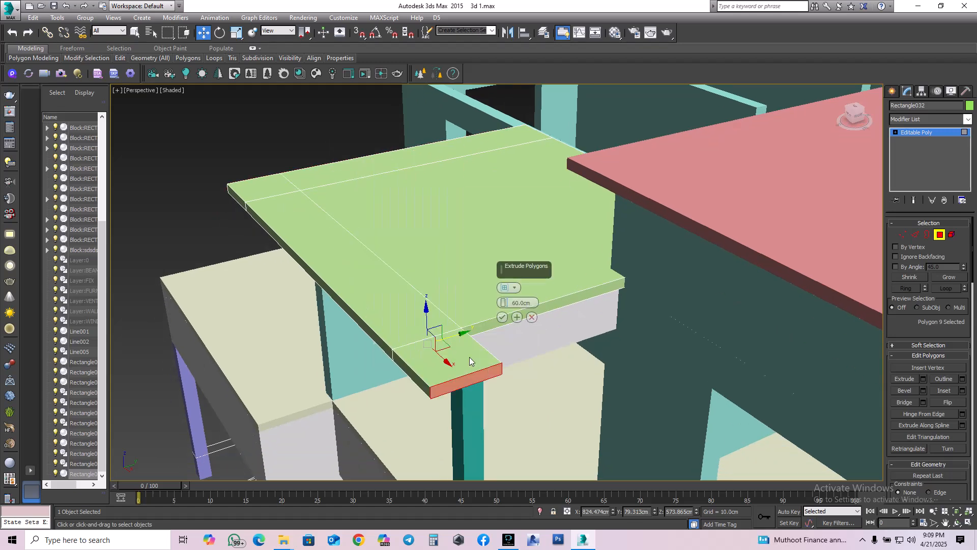
pyautogui.click(503, 318)
# Step: Extrude the new corner extension's inward-facing polygon by 60 cm along the balcony beam toward the corner room
pyautogui.keyDown('alt'); pyautogui.moveTo(569, 341); pyautogui.dragTo(408, 365, button='middle'); pyautogui.keyUp('alt')
pyautogui.click(399, 366)
pyautogui.rightClick(450, 304)
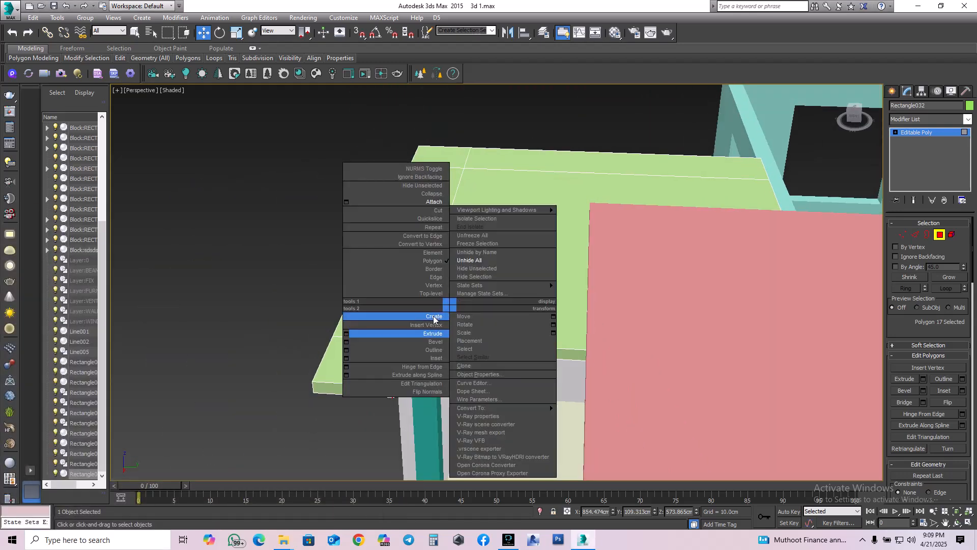
pyautogui.click(350, 334)
pyautogui.keyDown('alt'); pyautogui.moveTo(525, 351); pyautogui.dragTo(484, 356, button='middle'); pyautogui.keyUp('alt')
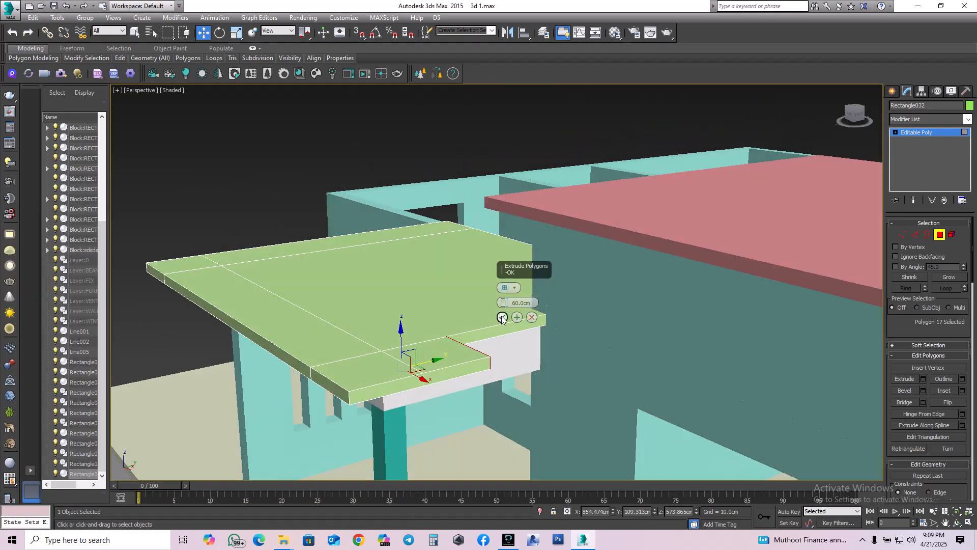
pyautogui.click(503, 318)
# Step: Move the selected overhang polygon farther along the beam to the corner-room wall and clear the polygon selection
pyautogui.moveTo(527, 334); pyautogui.dragTo(594, 317)
pyautogui.scroll(-5, 560, 336)
pyautogui.keyDown('alt'); pyautogui.moveTo(512, 367); pyautogui.dragTo(611, 316, button='middle'); pyautogui.keyUp('alt')
pyautogui.scroll(3, 656, 292)
pyautogui.scroll(-5, 657, 291)
pyautogui.keyDown('alt'); pyautogui.moveTo(656, 292); pyautogui.dragTo(803, 262, button='middle'); pyautogui.keyUp('alt')
pyautogui.click(827, 249)
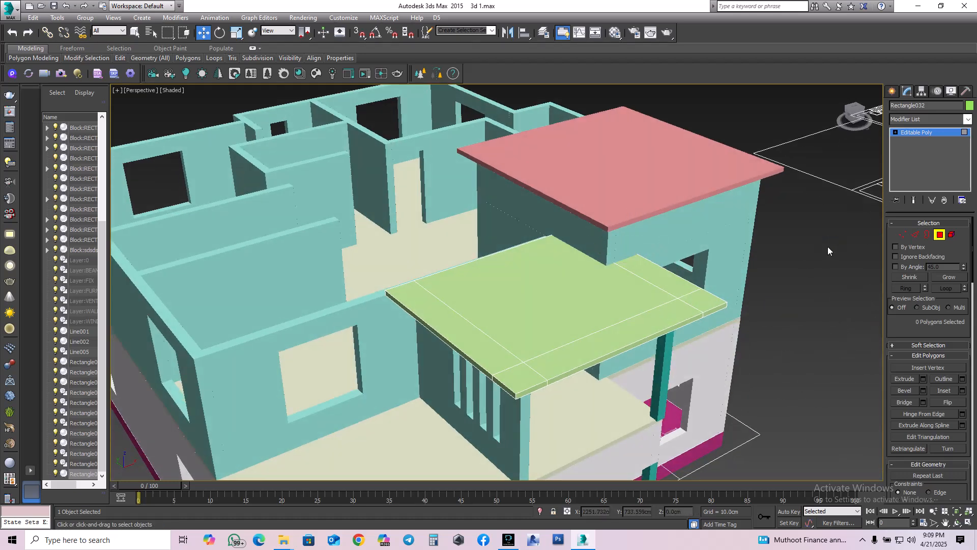
# Step: Draw a vertex-snapped rectangle about 429 by 343.5 cm over the open hall, beside the balcony roof slab
pyautogui.scroll(3, 634, 299)
pyautogui.keyDown('alt'); pyautogui.moveTo(635, 299); pyautogui.dragTo(373, 330, button='middle'); pyautogui.keyUp('alt')
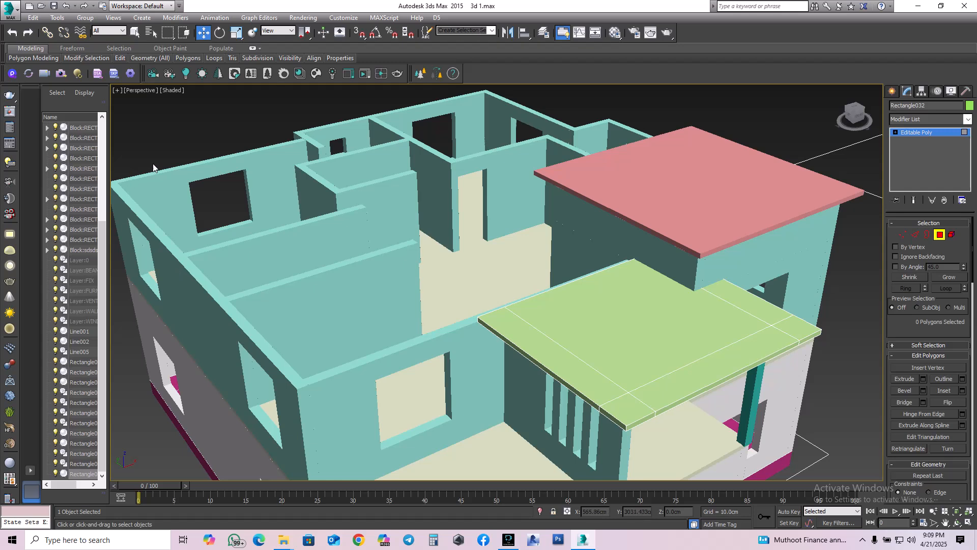
pyautogui.click(891, 91)
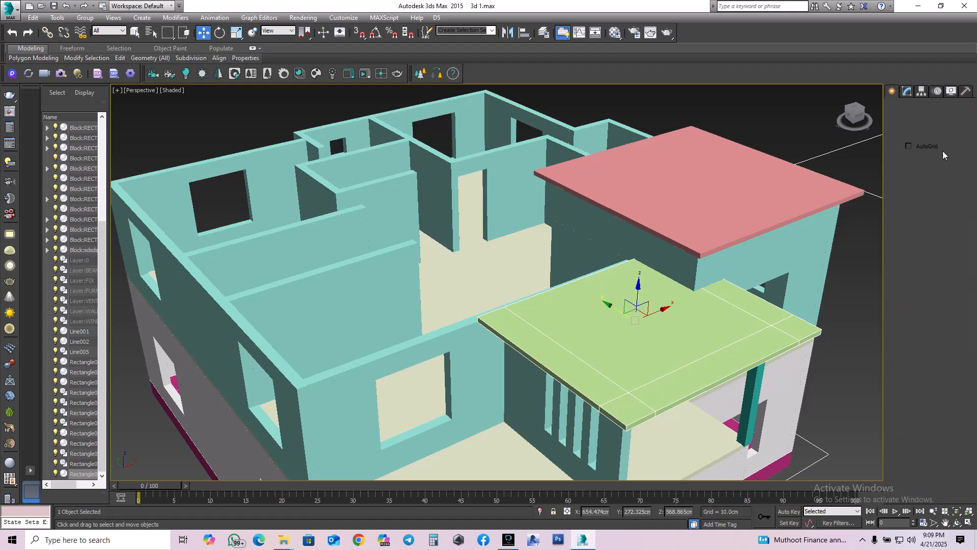
pyautogui.click(950, 164)
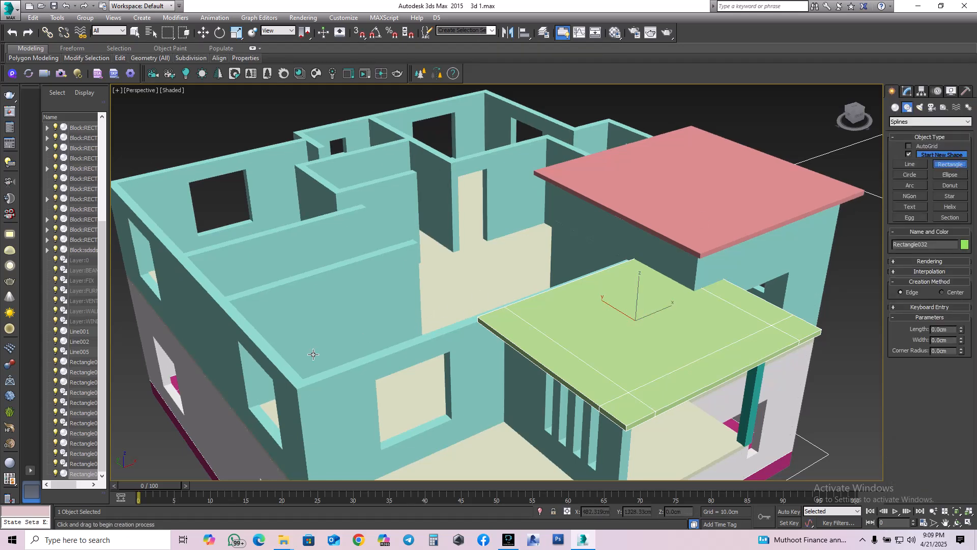
pyautogui.keyDown('alt'); pyautogui.moveTo(501, 345); pyautogui.dragTo(478, 118, button='middle'); pyautogui.keyUp('alt')
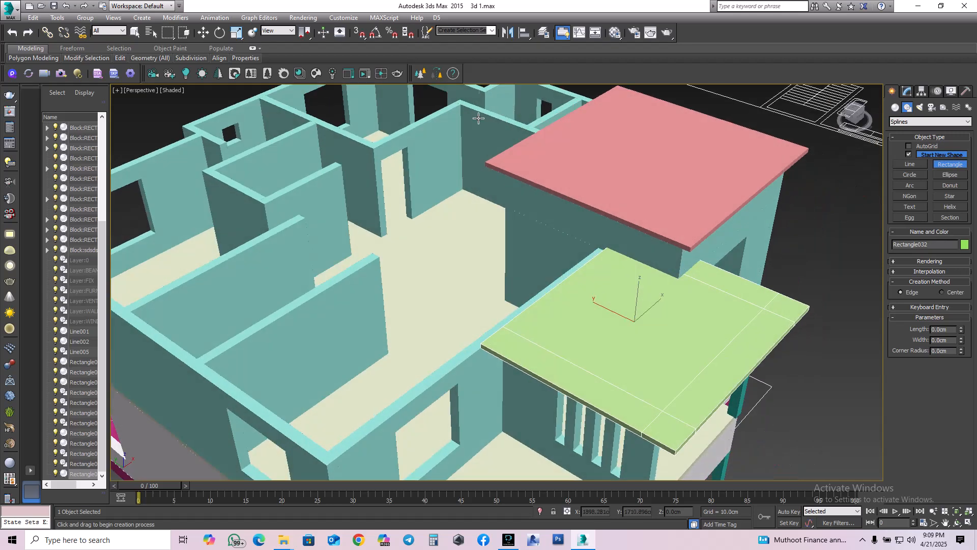
pyautogui.click(359, 33)
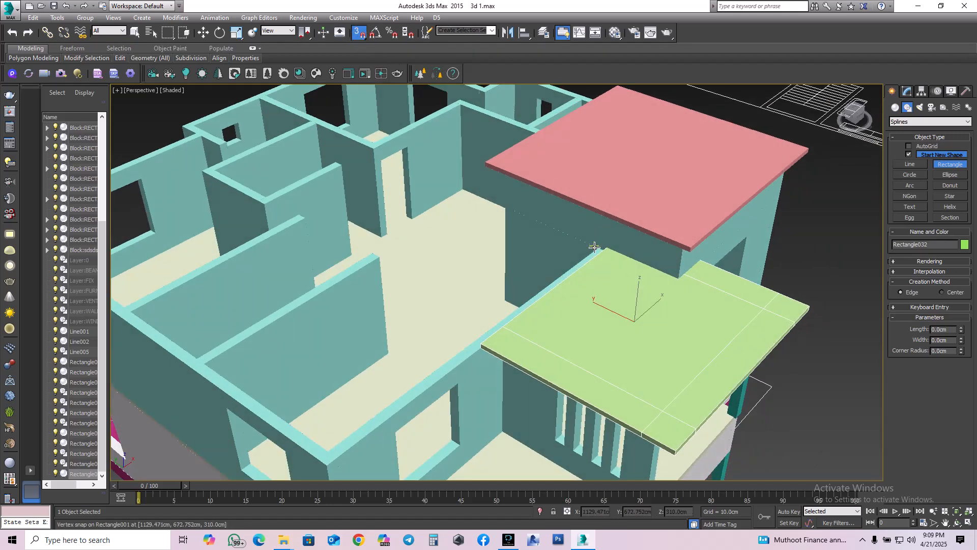
pyautogui.moveTo(597, 249); pyautogui.dragTo(225, 397)
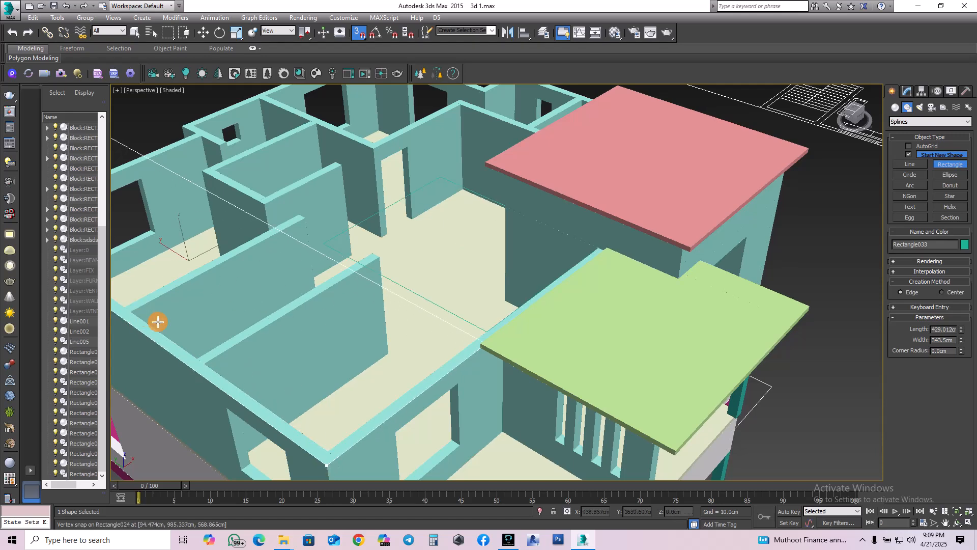
# Step: Draw a thin rectangle, 1020 by 20 cm, snapped along the top of the outer side wall of the upper floor
pyautogui.scroll(-2, 163, 324)
pyautogui.scroll(-5, 171, 328)
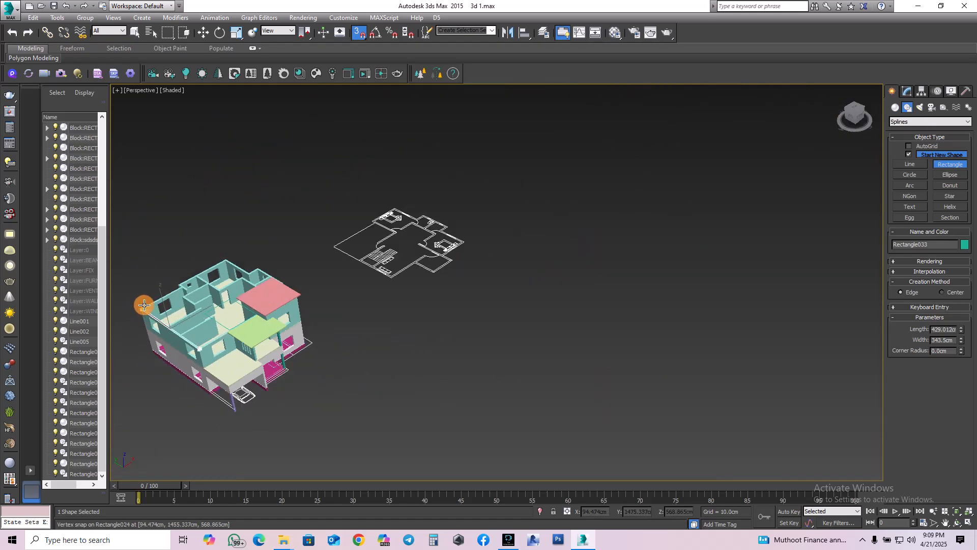
pyautogui.scroll(6, 150, 324)
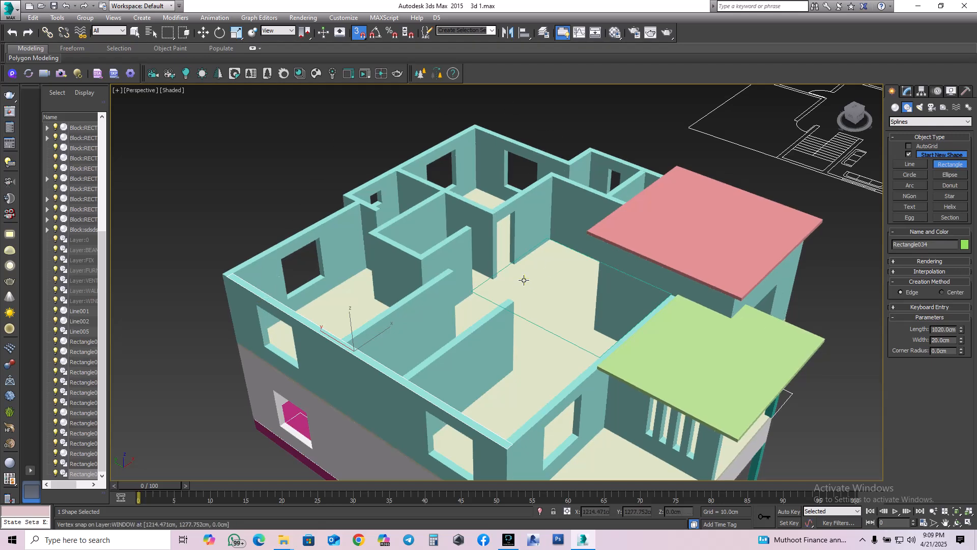
pyautogui.moveTo(757, 384); pyautogui.dragTo(637, 319, button='middle')
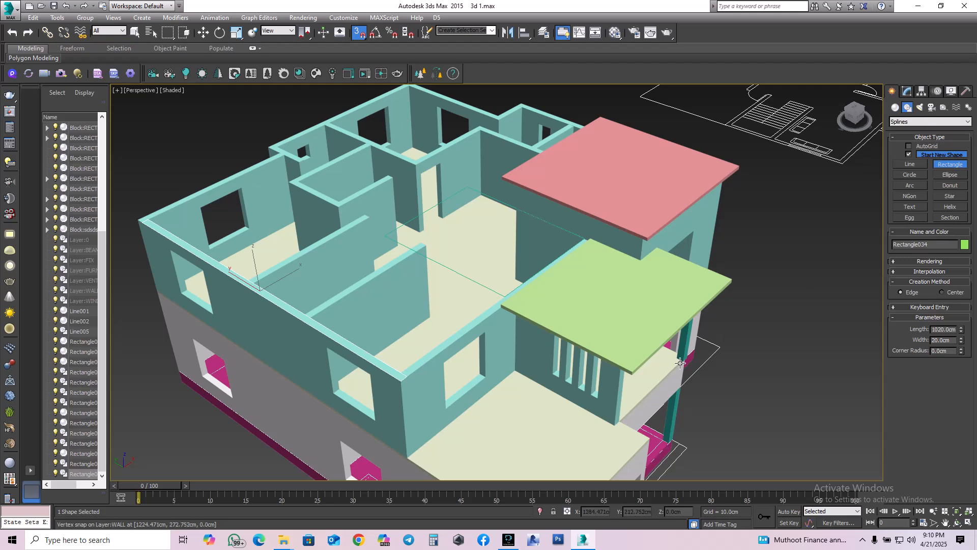
pyautogui.click(508, 541)
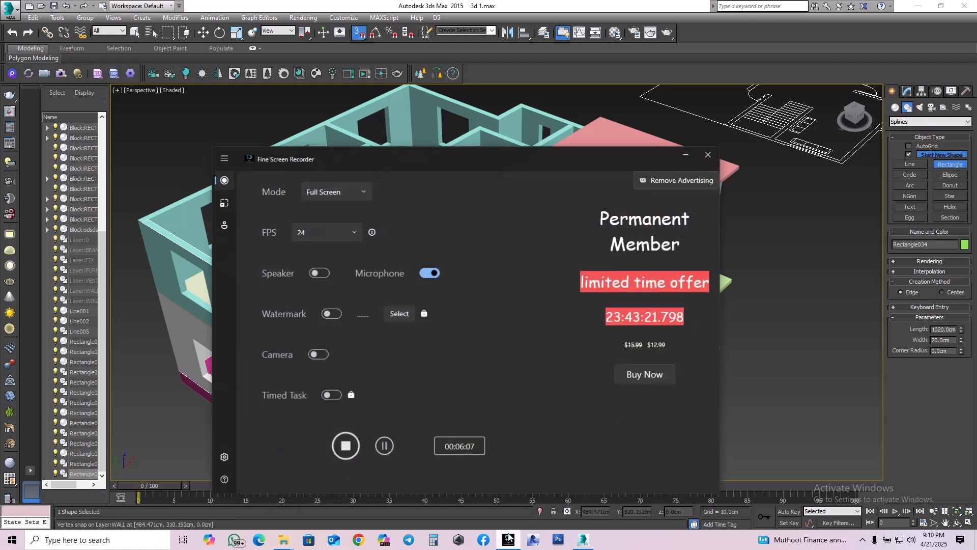